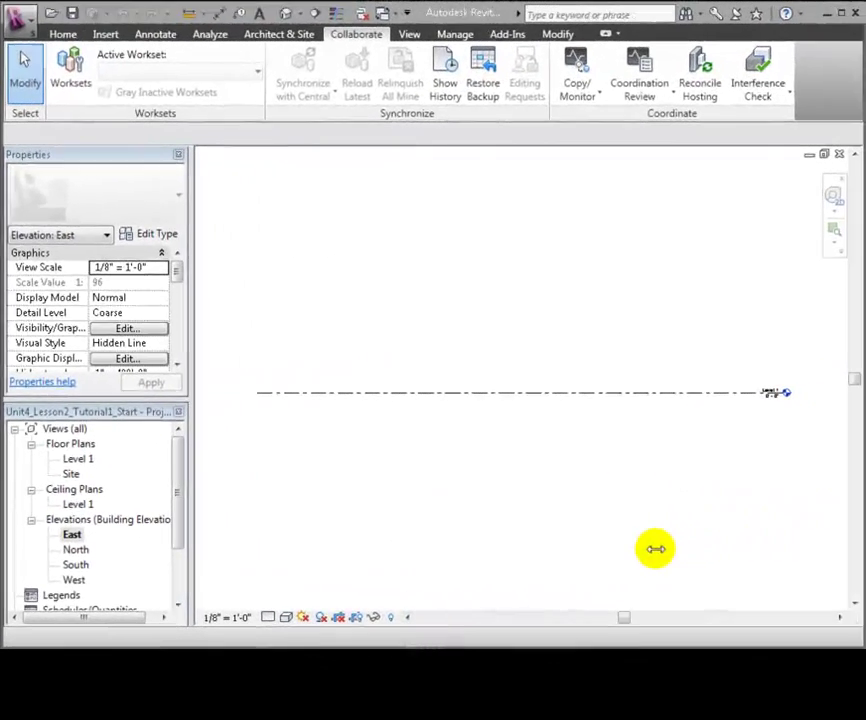
Step: Link Architectural Model.rvt into the project with Auto - Origin to Origin positioning
left_click(105, 34)
left_click(66, 80)
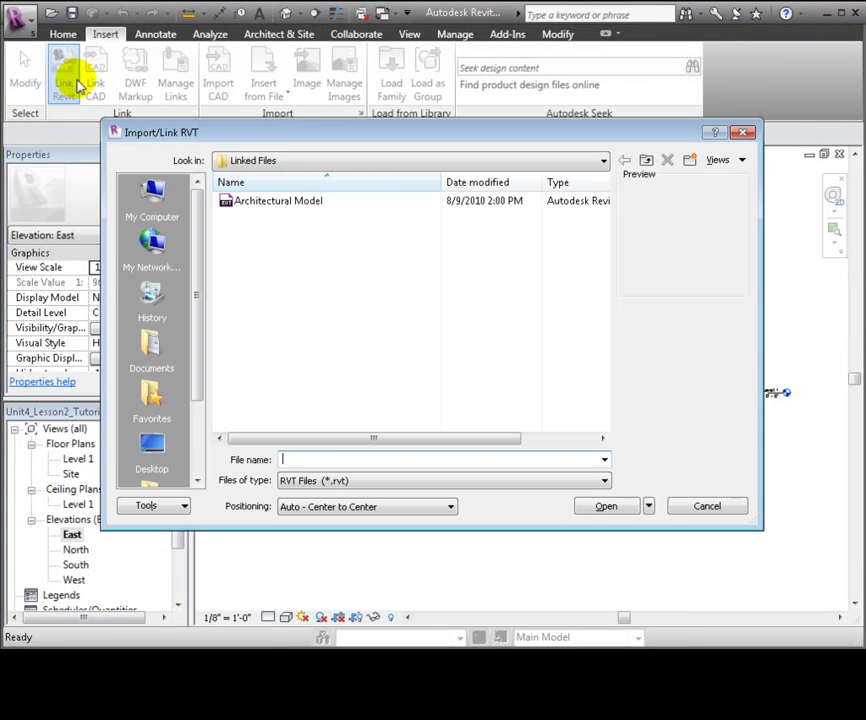
left_click(295, 204)
left_click(358, 507)
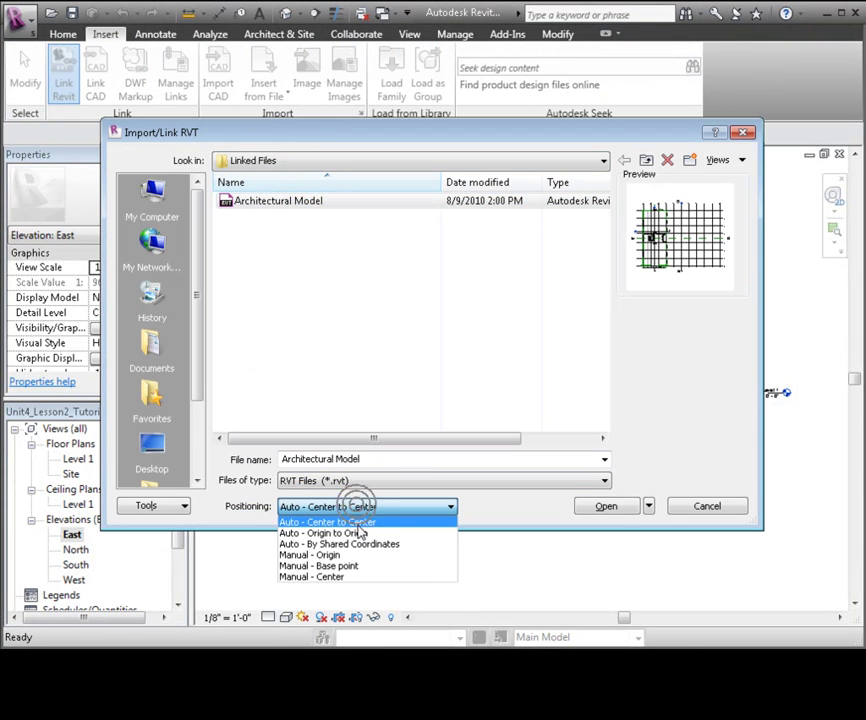
left_click(356, 531)
left_click(598, 508)
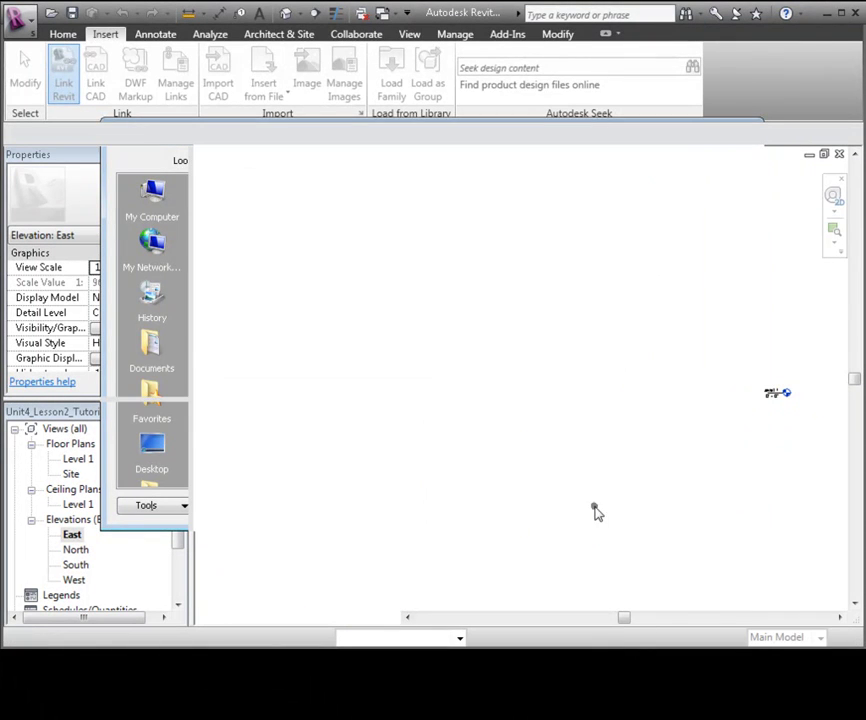
Step: Select the linked architectural model in the East elevation, then clear the selection
left_click(560, 35)
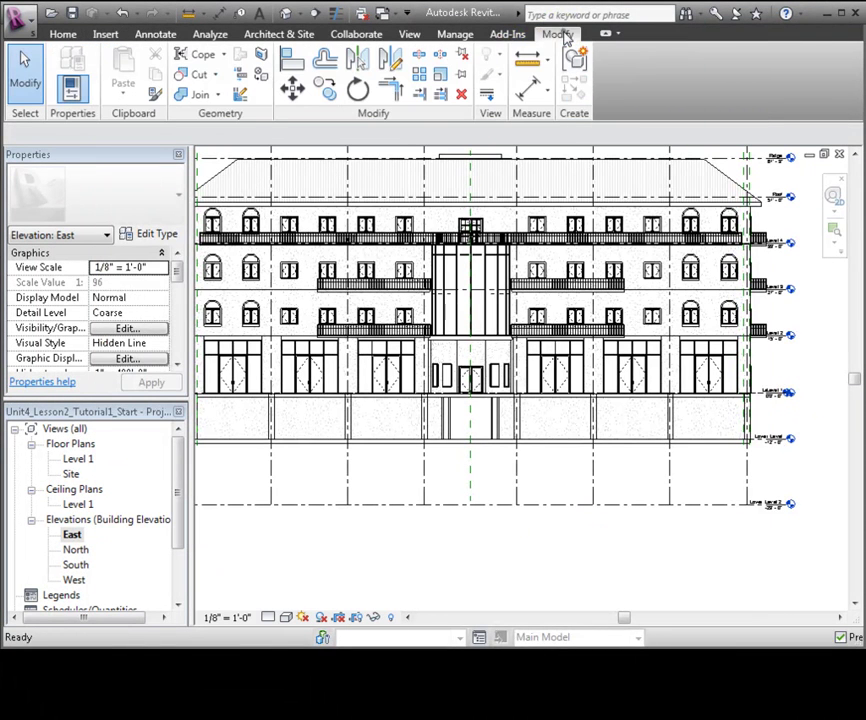
right_click(540, 447)
left_click(557, 452)
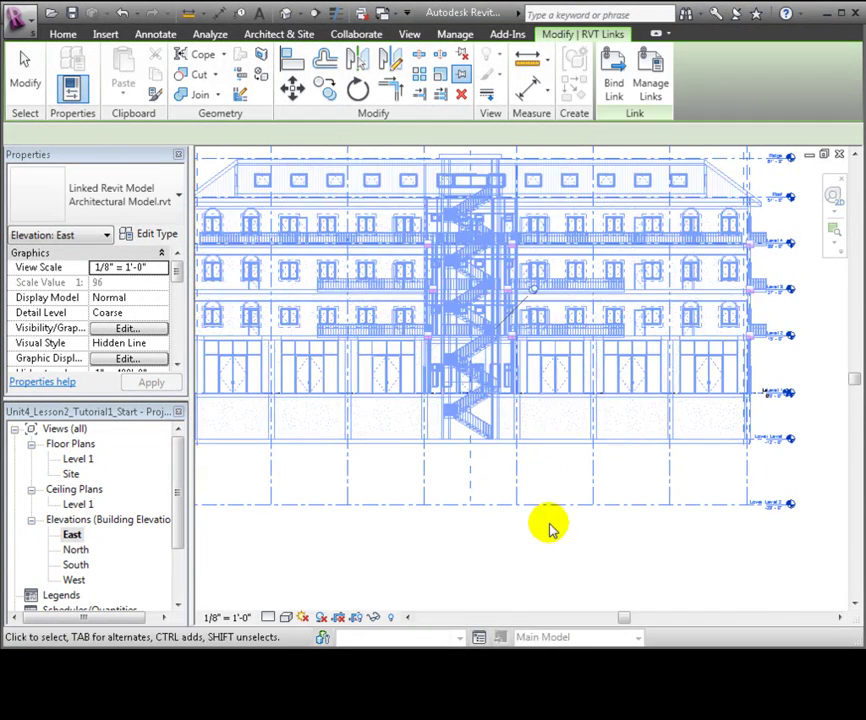
left_click(815, 415)
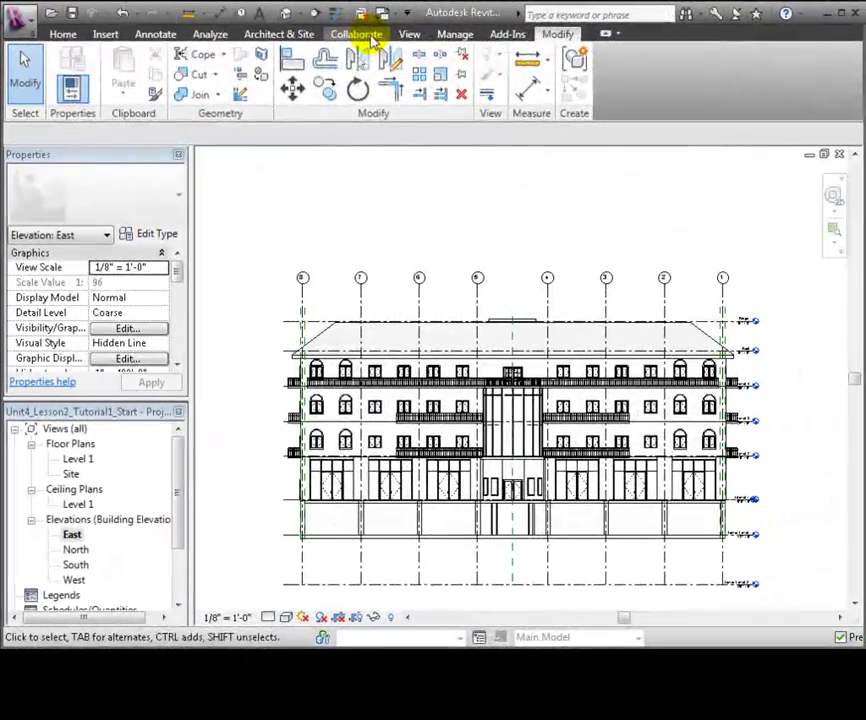
Step: Start a Copy/Monitor session using Select Link on the linked Architectural Model
left_click(366, 35)
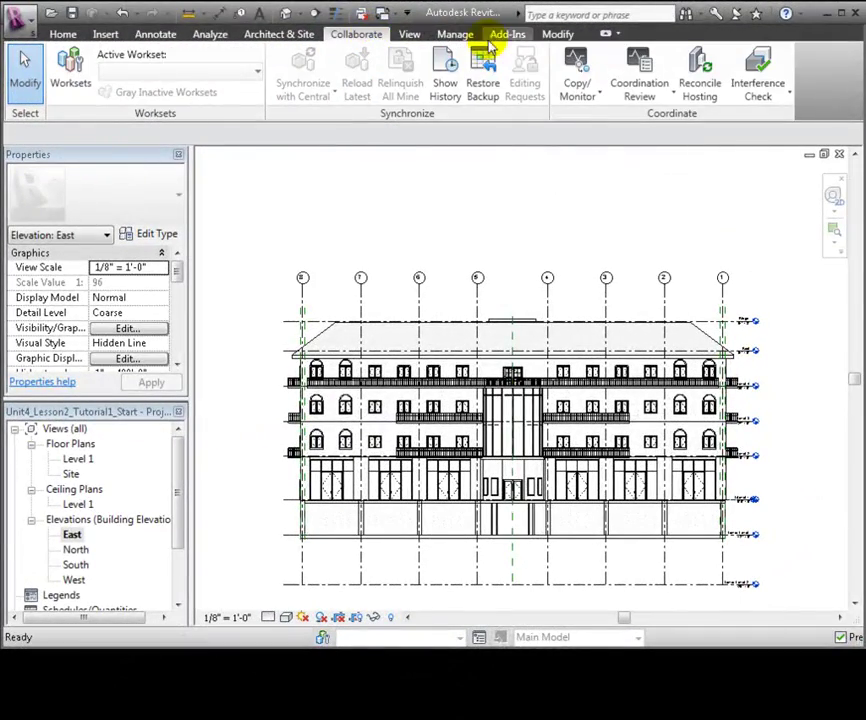
left_click(580, 92)
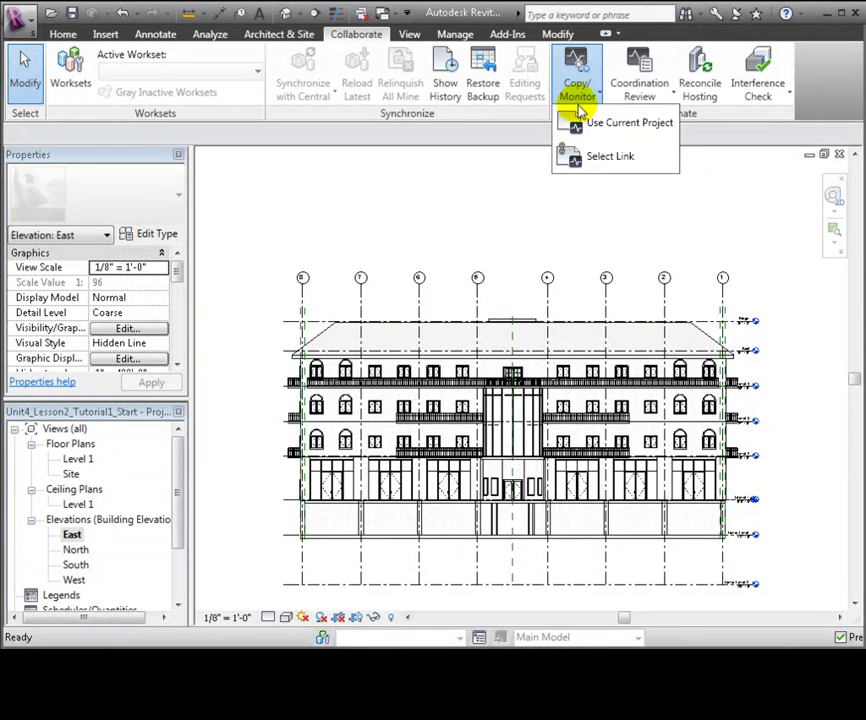
left_click(573, 156)
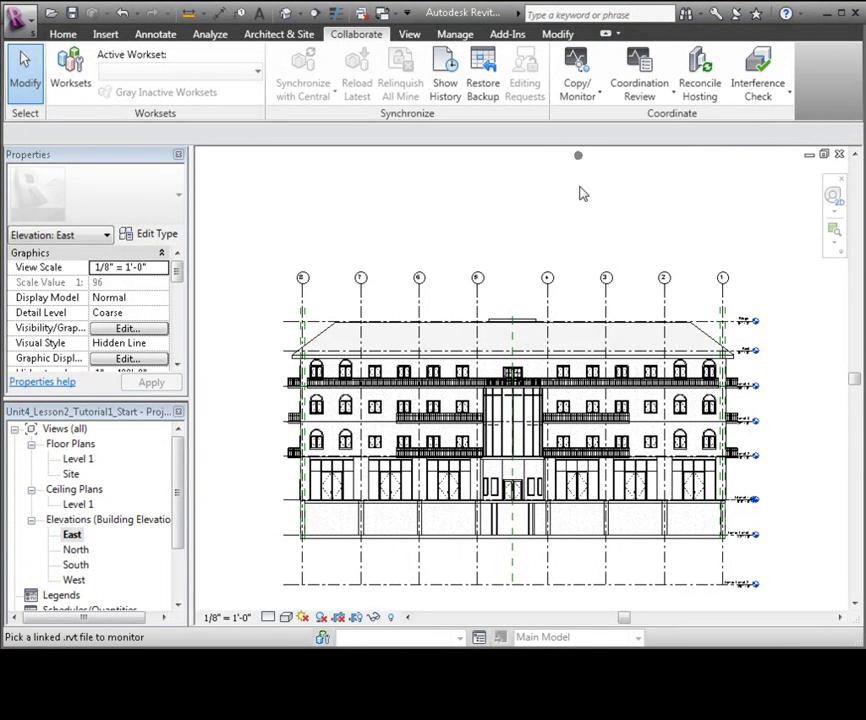
left_click(606, 285)
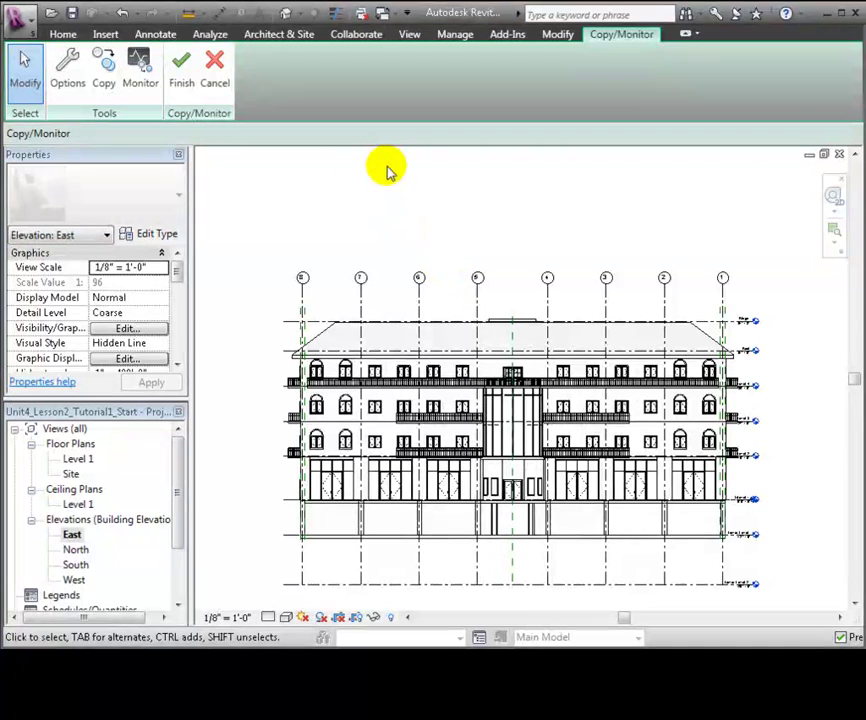
left_click(68, 74)
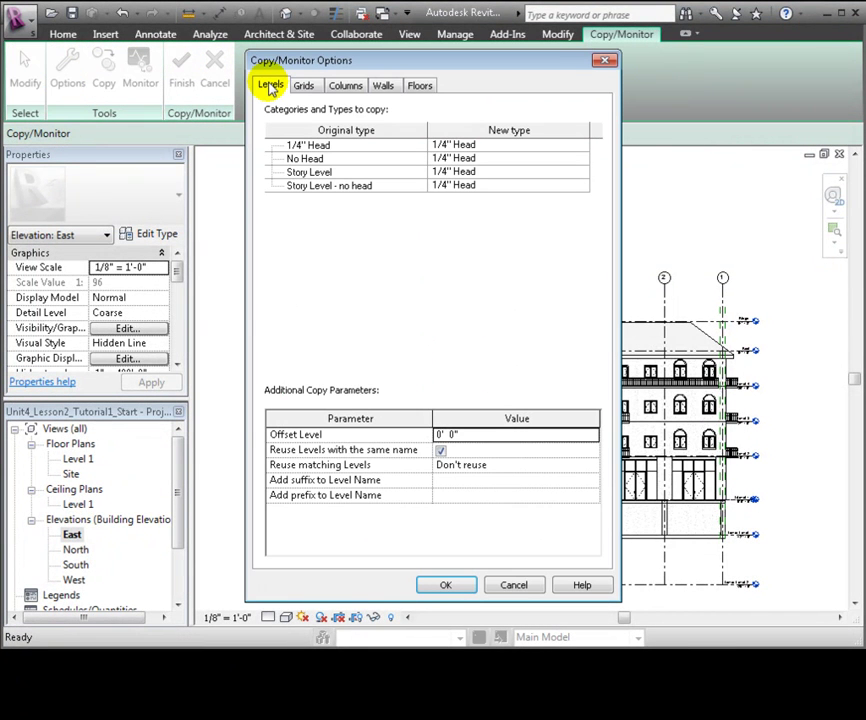
left_click(312, 87)
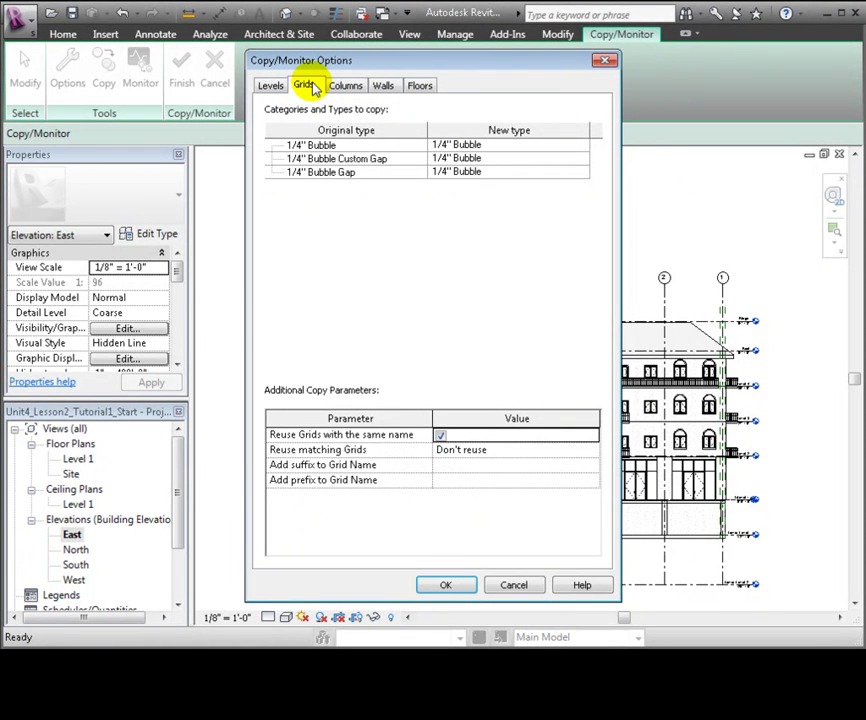
left_click(344, 88)
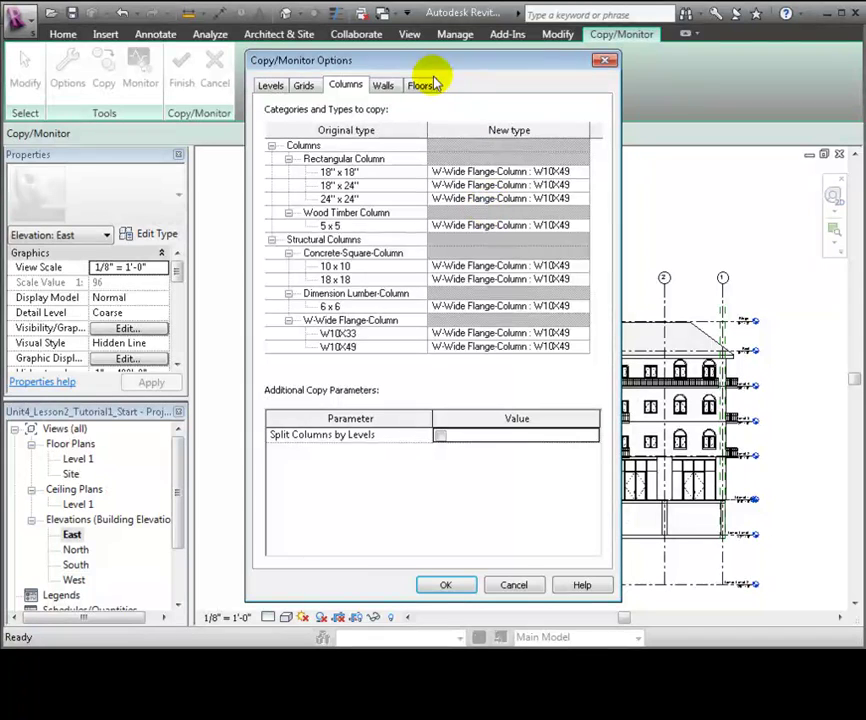
left_click(387, 86)
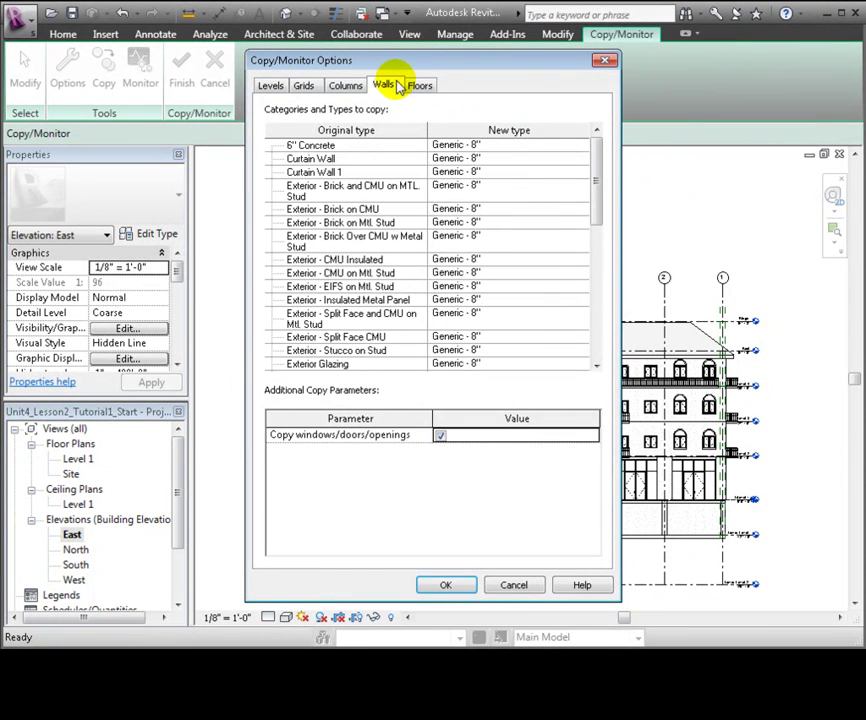
left_click(591, 147)
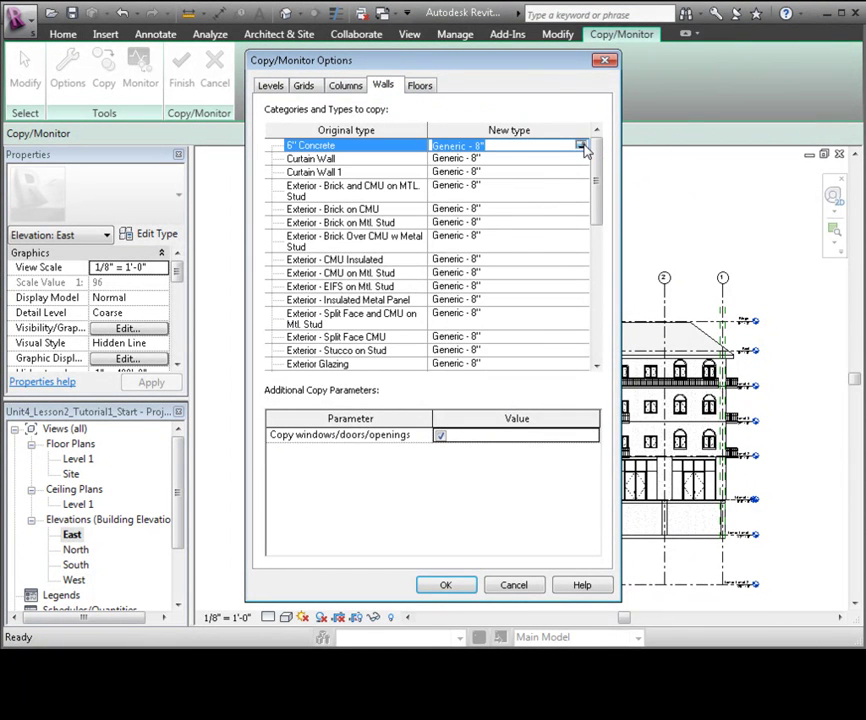
left_click(581, 147)
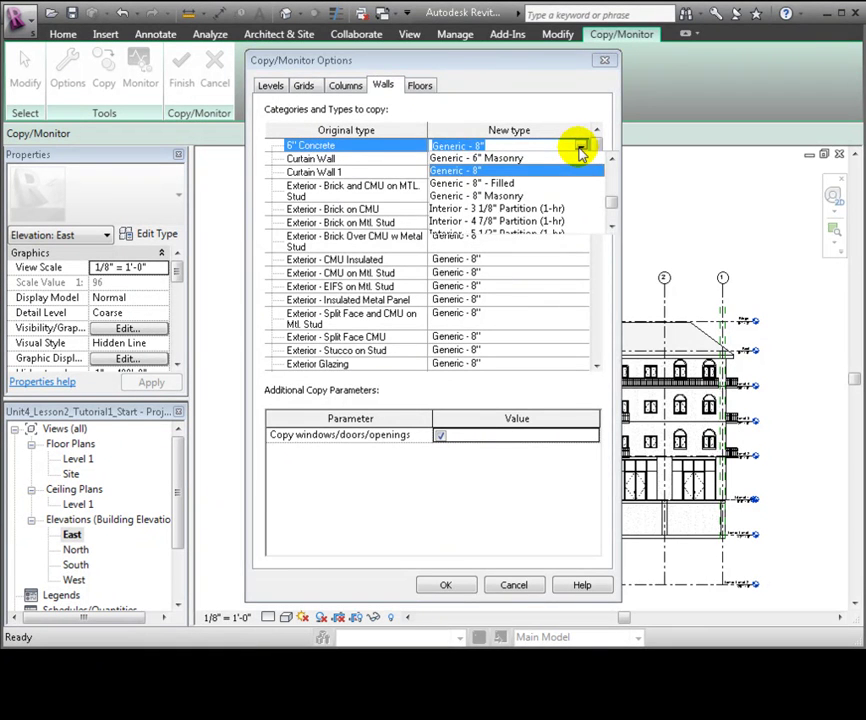
left_click(581, 148)
left_click(421, 87)
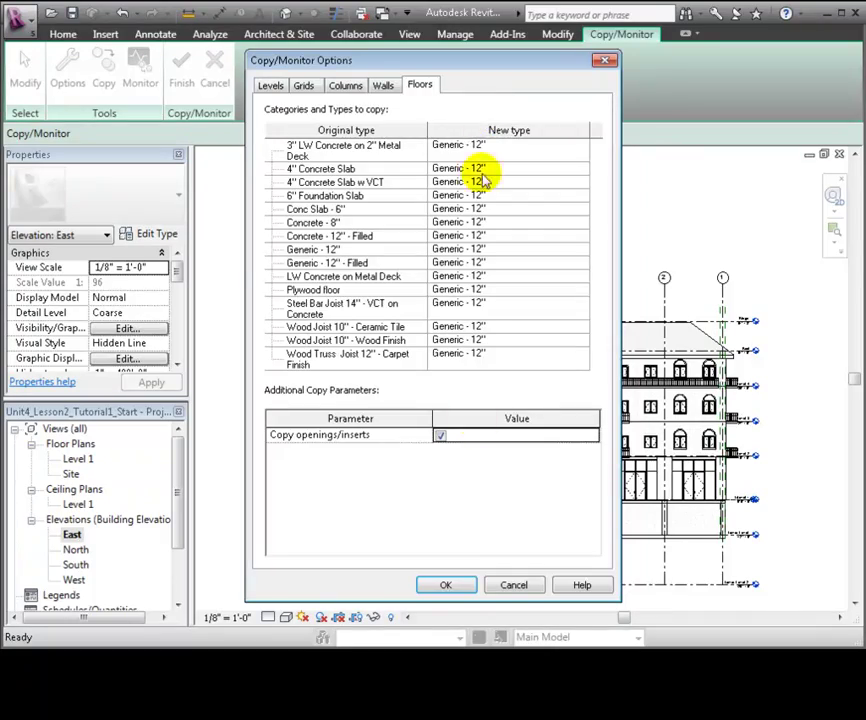
left_click(457, 589)
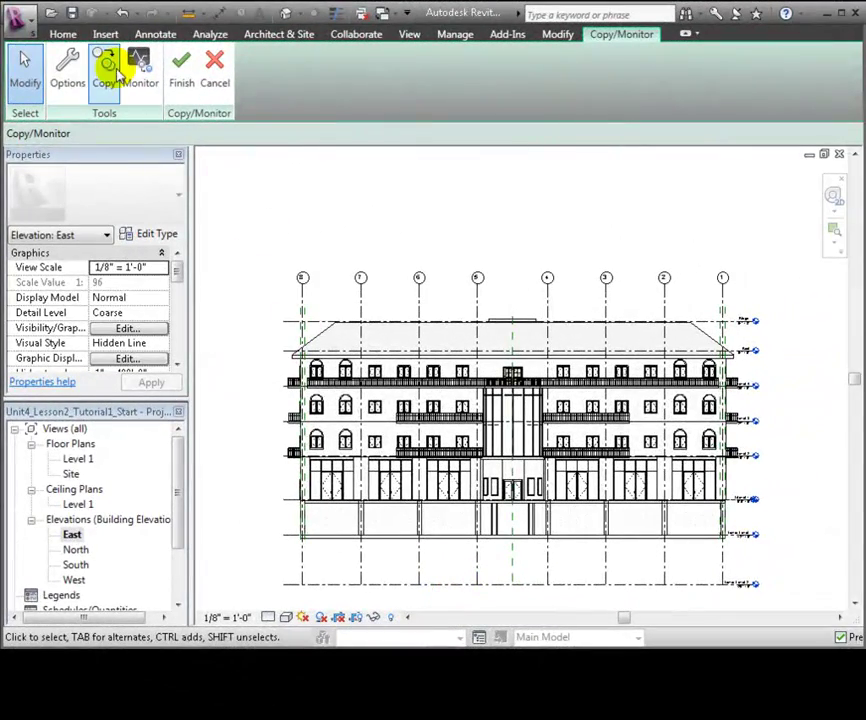
Step: Copy the link's elements in the elevation, filtering walls out of the window selection
left_click(103, 72)
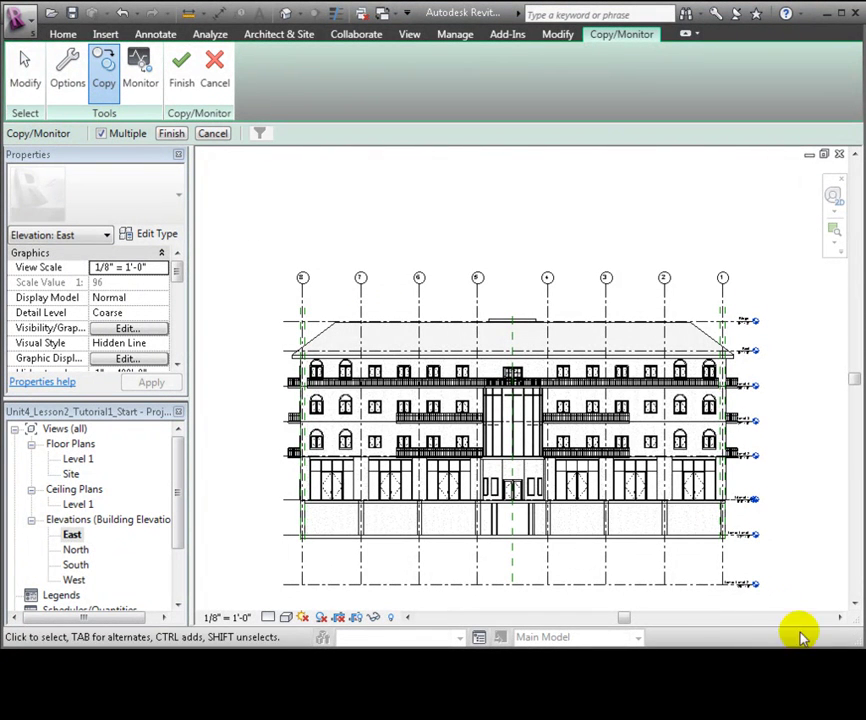
left_click_drag(790, 608, 241, 257)
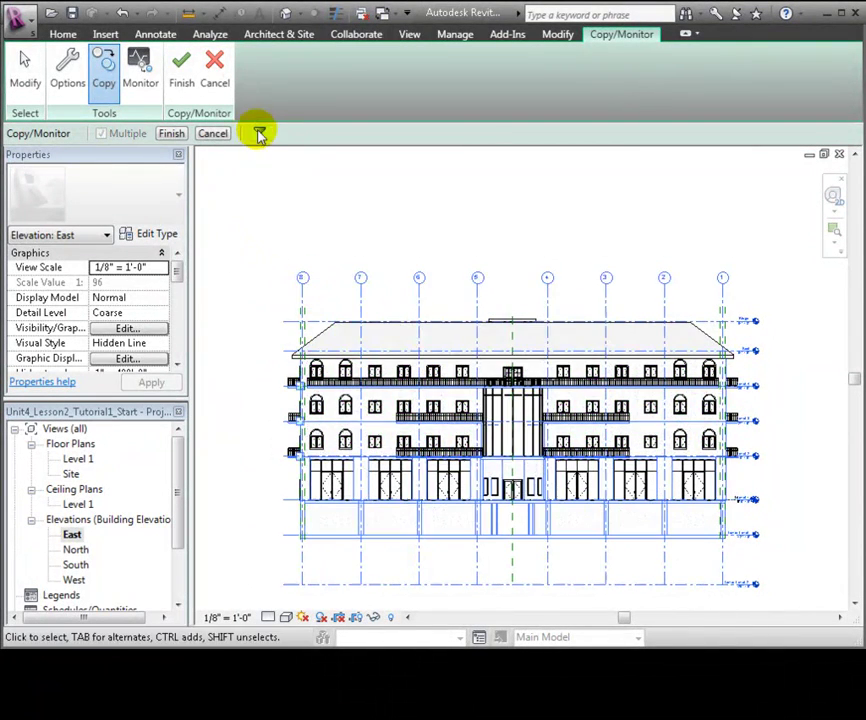
left_click(259, 133)
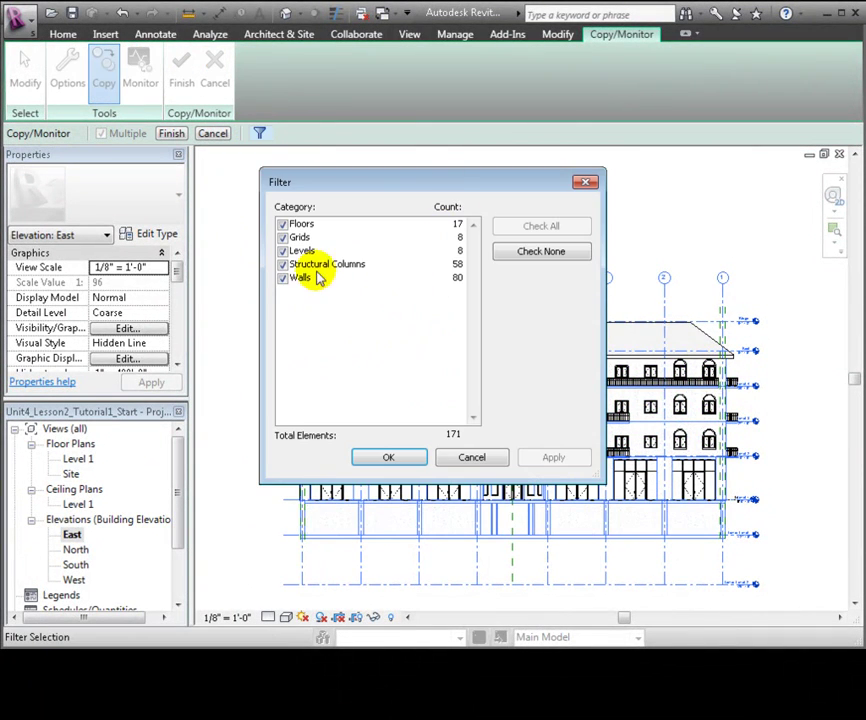
left_click(284, 278)
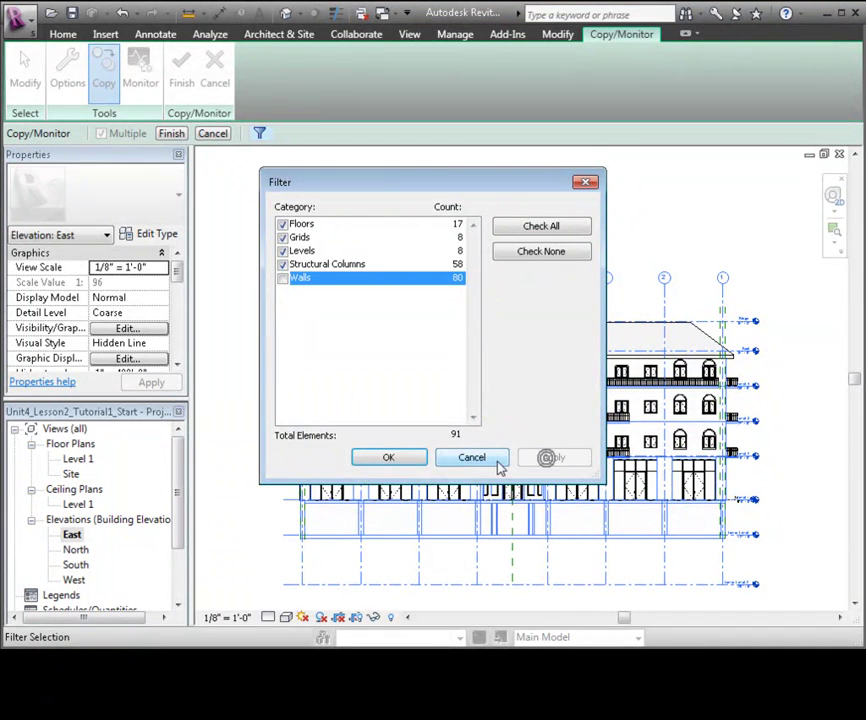
left_click(410, 460)
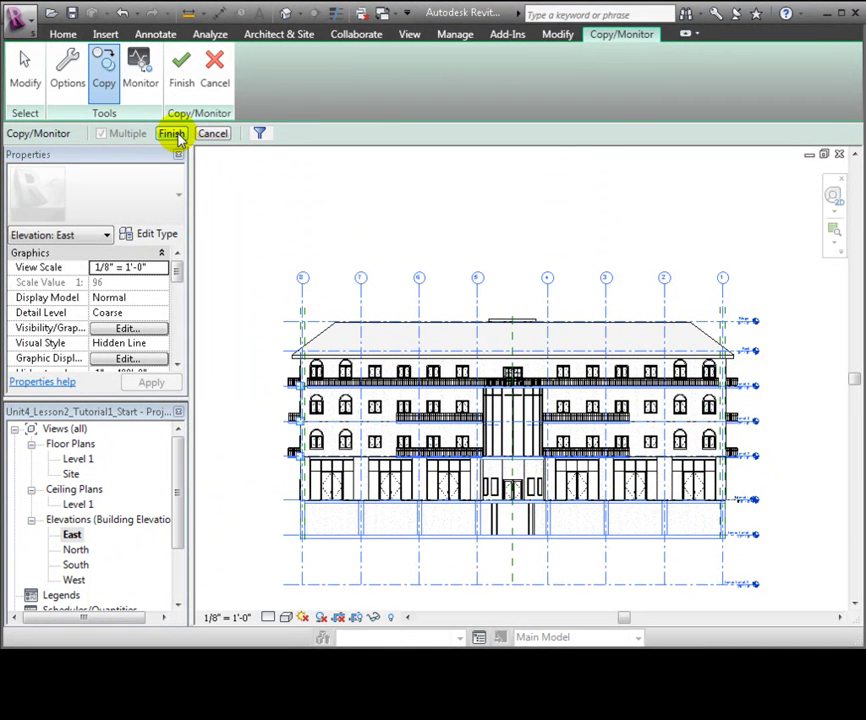
Step: Finish copying, dismiss the coordination alert about floor openings, and open the South elevation
left_click(174, 135)
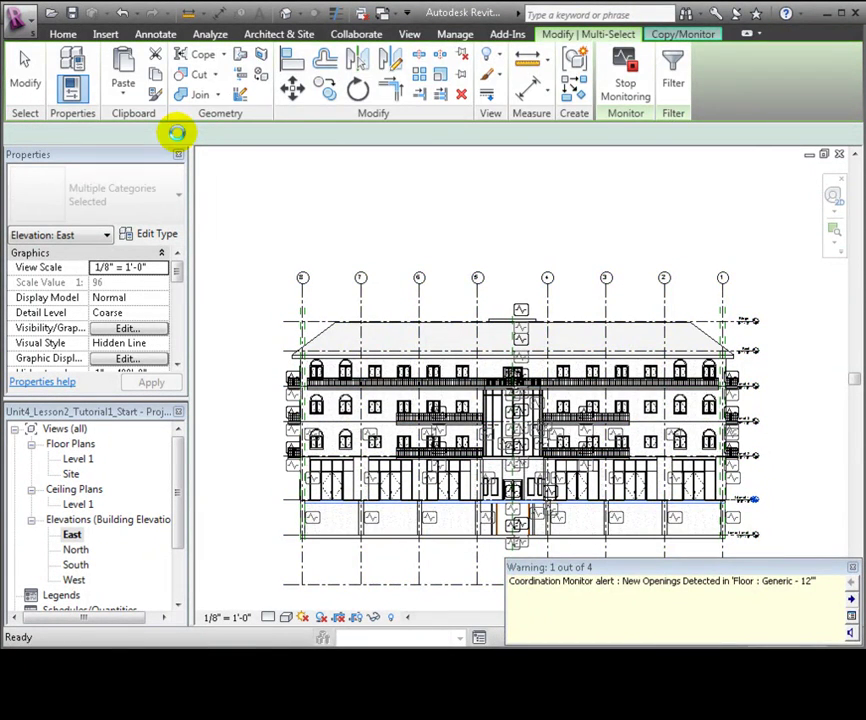
left_click(673, 580)
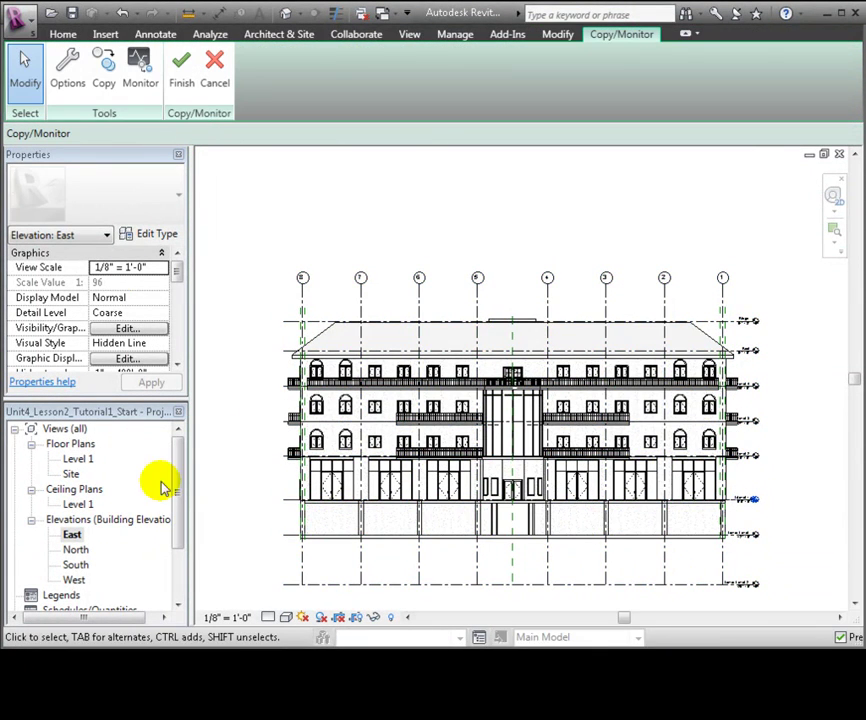
double_click(78, 565)
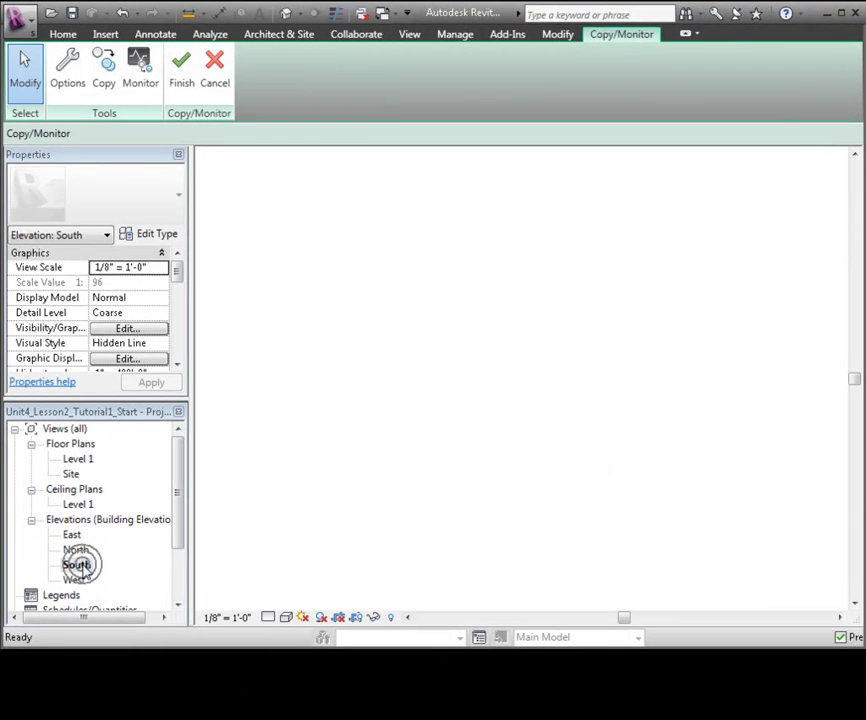
Step: Copy and monitor only the link's 11 grids, using Multiple with a Grids-only filter
left_click(106, 68)
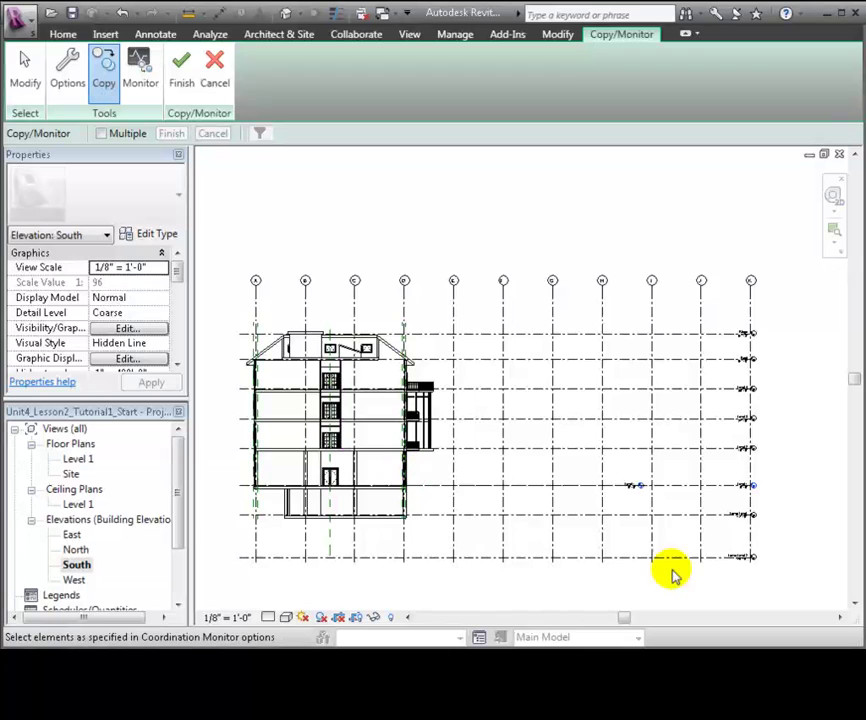
left_click(102, 133)
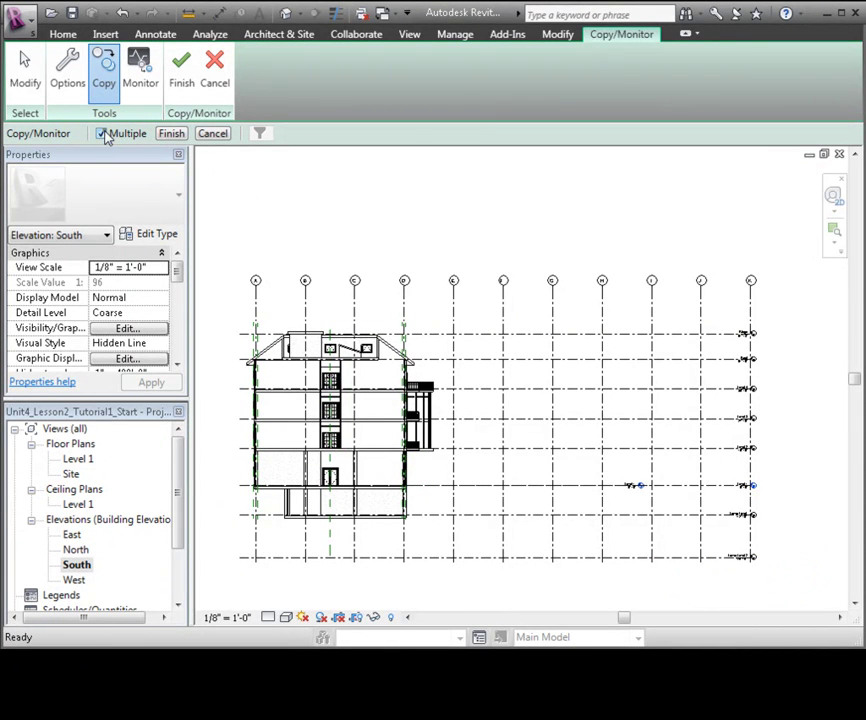
left_click_drag(781, 572, 230, 250)
left_click(259, 133)
left_click(545, 252)
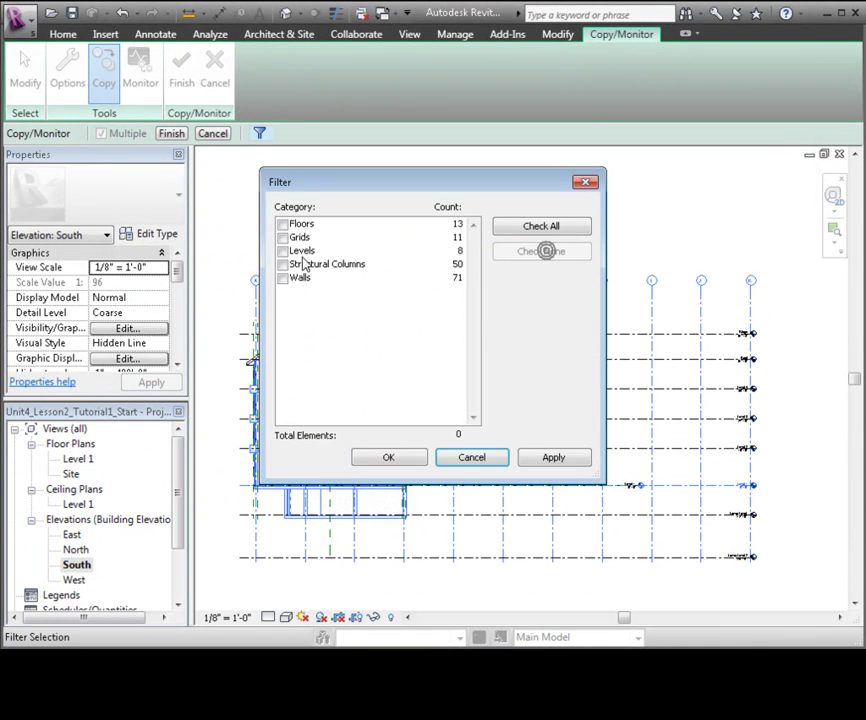
left_click(283, 238)
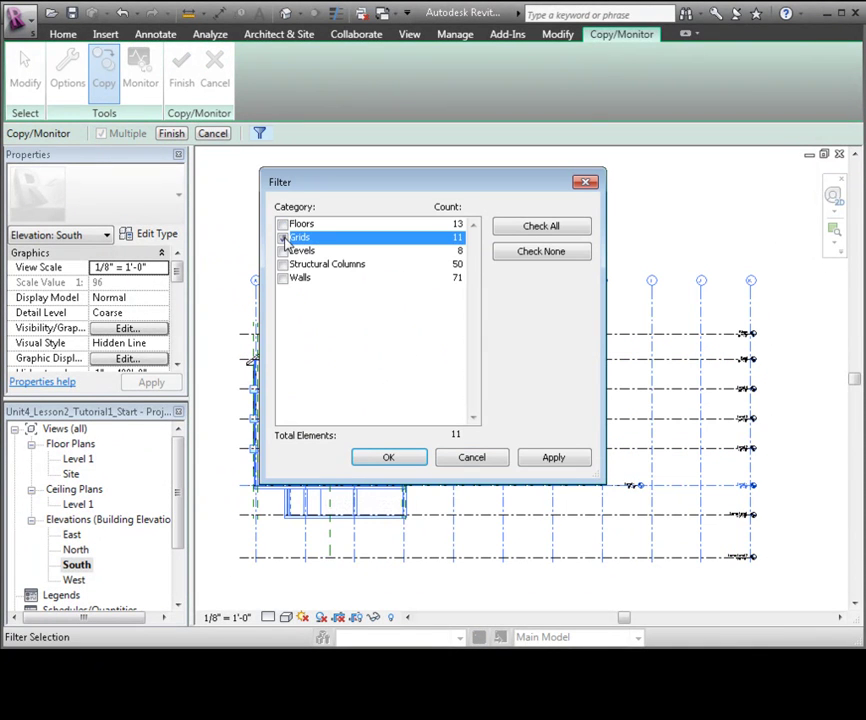
left_click(385, 458)
left_click(171, 133)
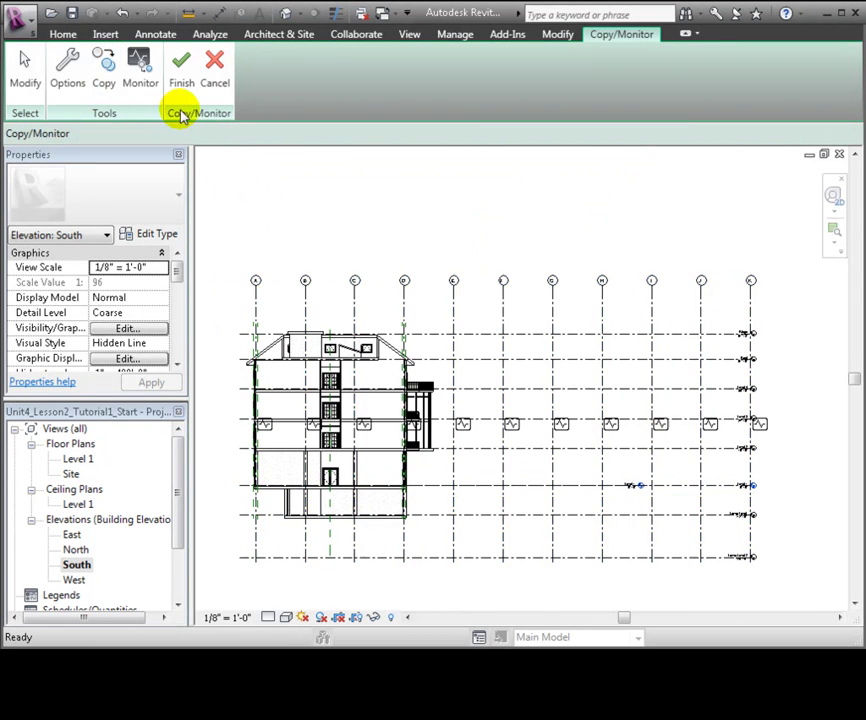
Step: End the Copy/Monitor session and open the East elevation
left_click(648, 35)
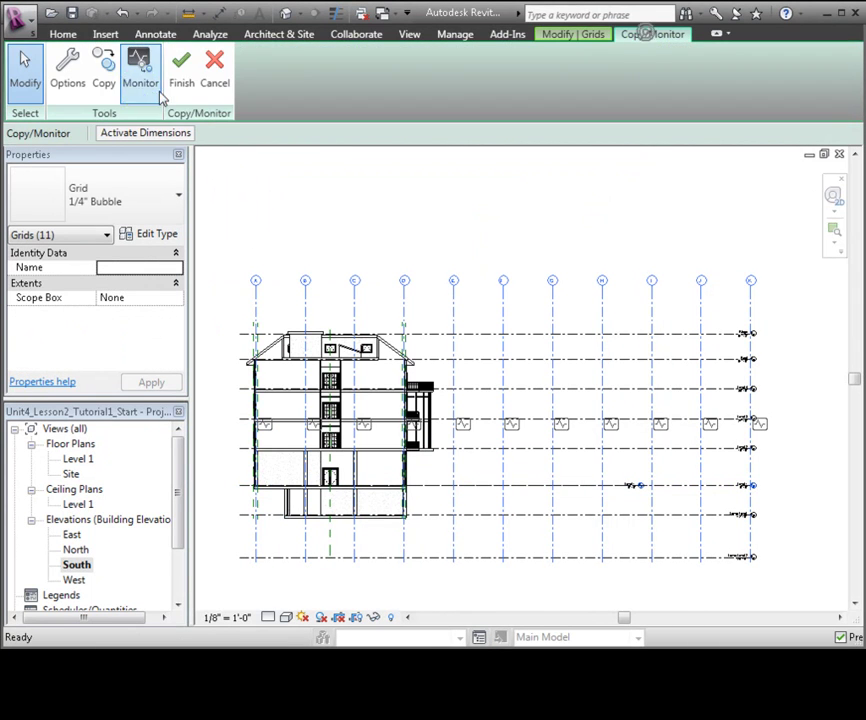
left_click(172, 90)
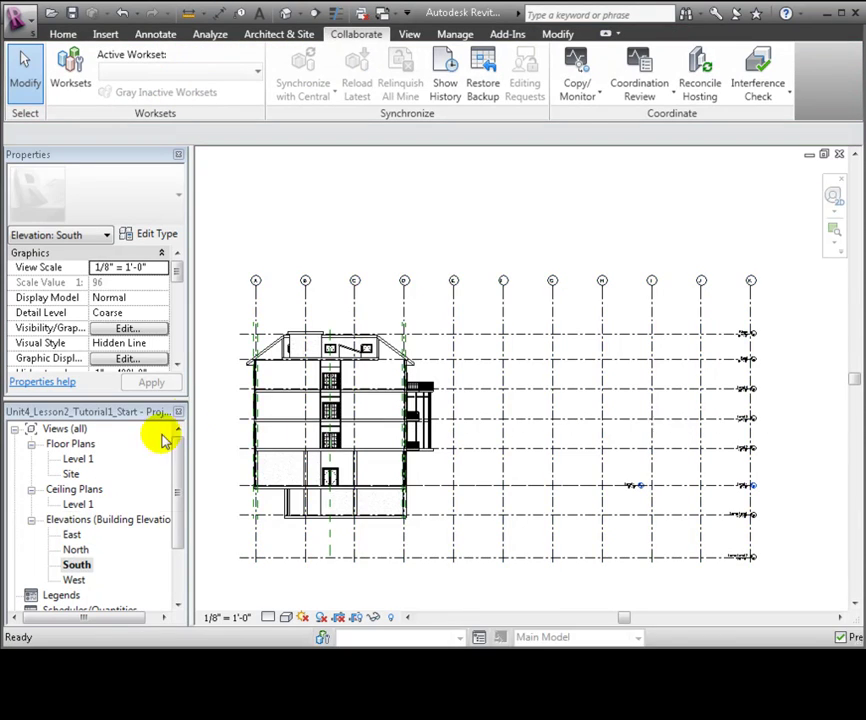
double_click(72, 535)
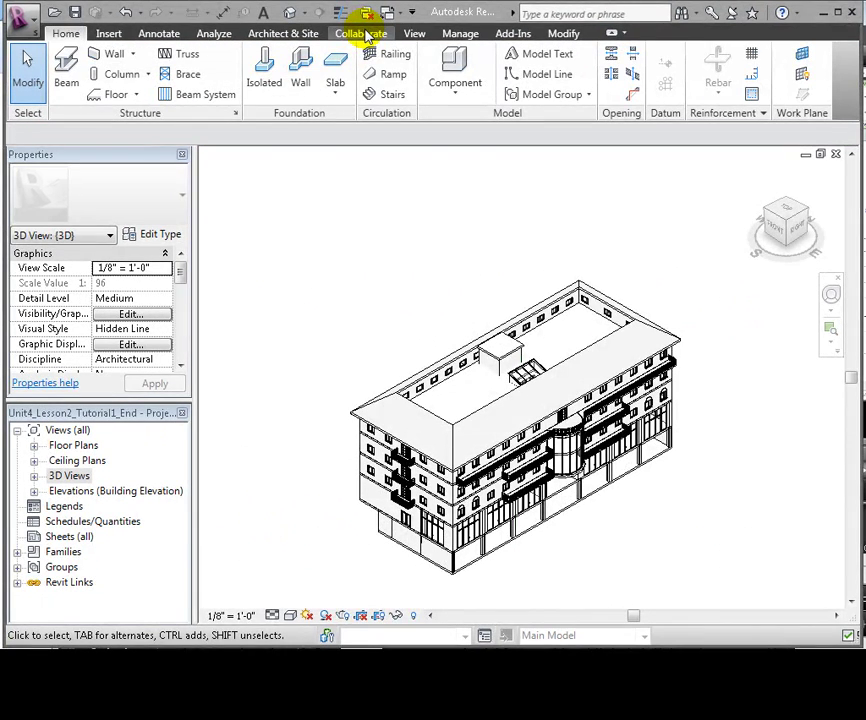
Step: Start a new Copy/Monitor session on the linked Architectural Model and begin copying
left_click(366, 34)
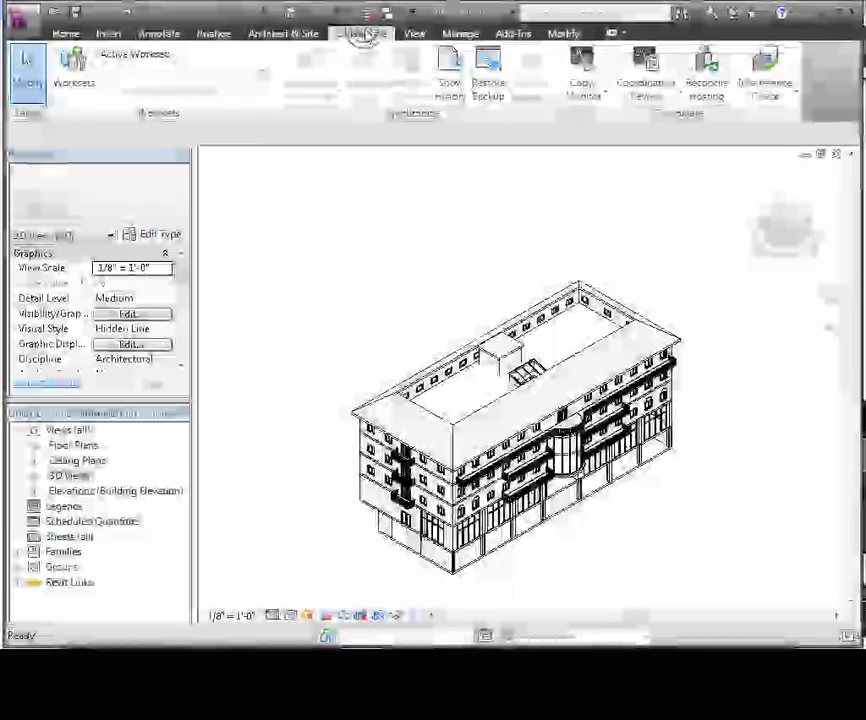
left_click(583, 75)
left_click(604, 157)
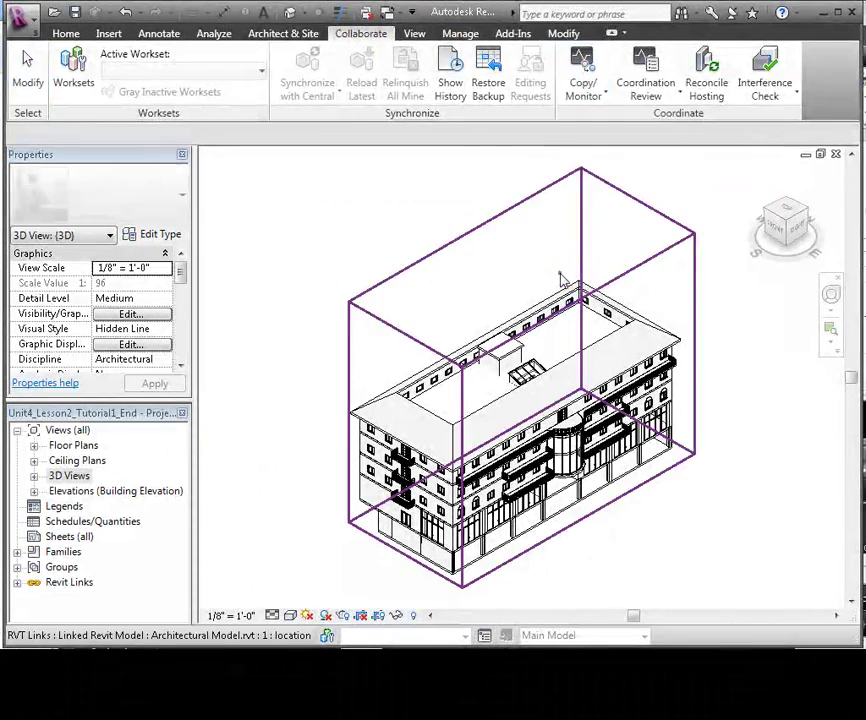
left_click(561, 279)
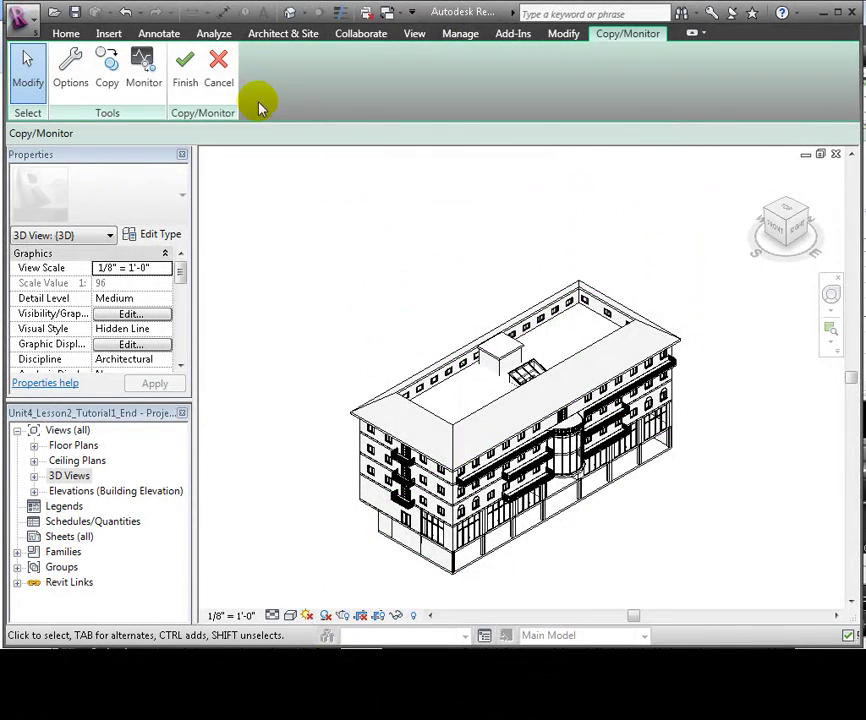
left_click(108, 88)
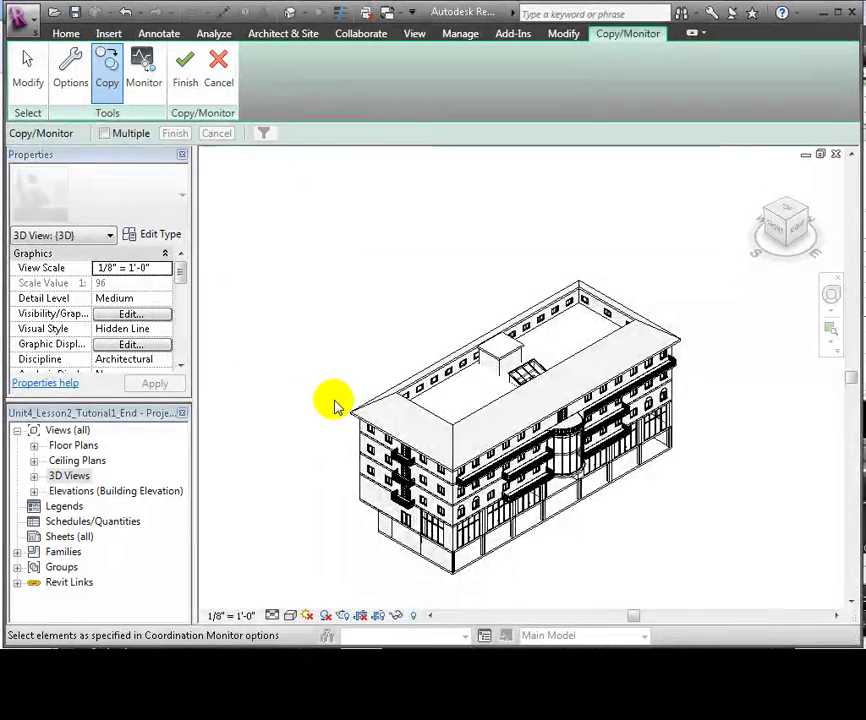
Step: Copy the link's long lower wall as a monitored Generic - 8" wall, then finish
scroll(338, 400, "up", 4)
middle_click_drag(351, 315, 290, 199)
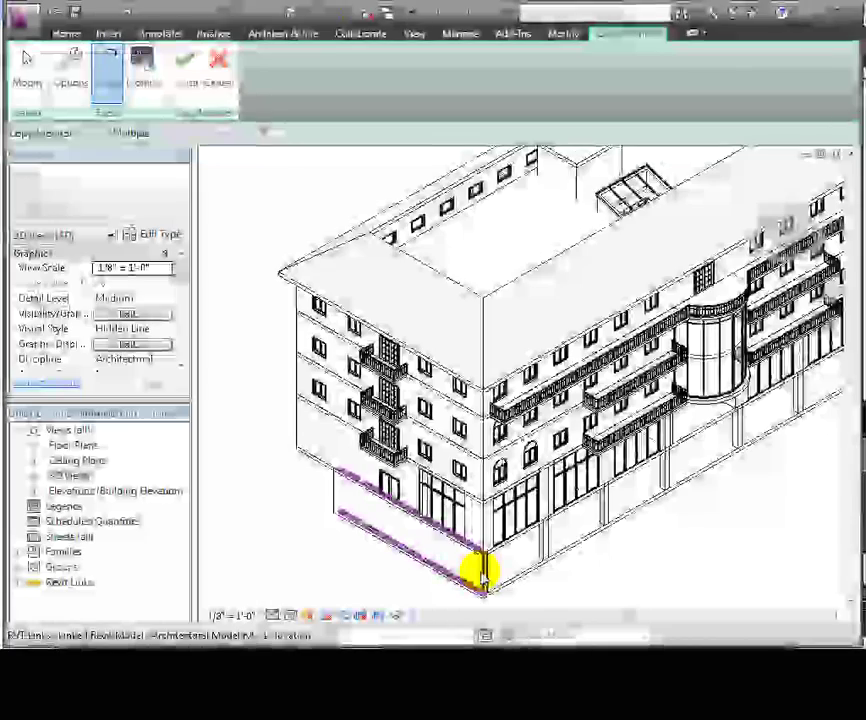
middle_click_drag(303, 518, 497, 440, "shift")
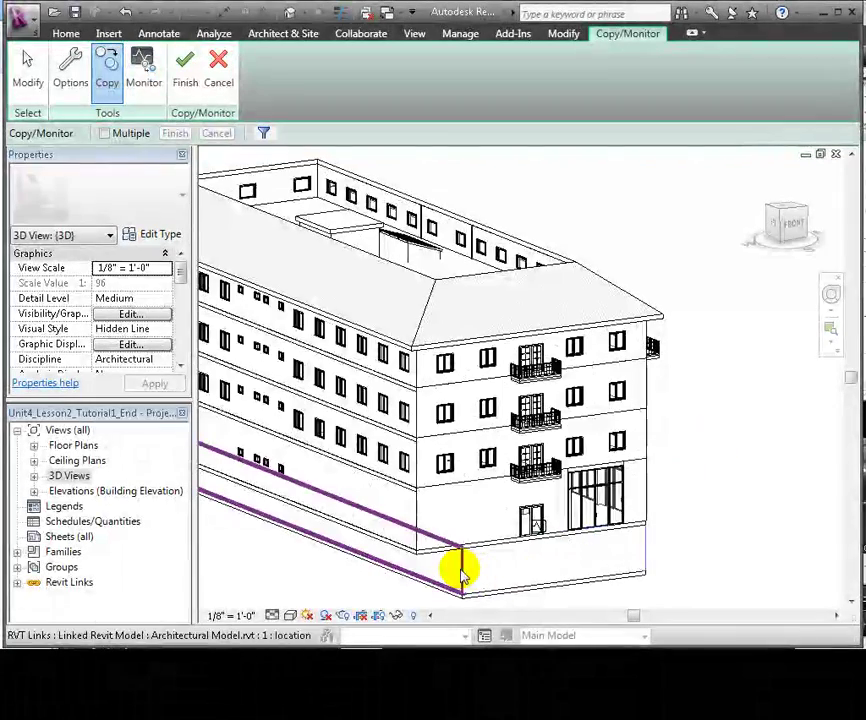
left_click(415, 570)
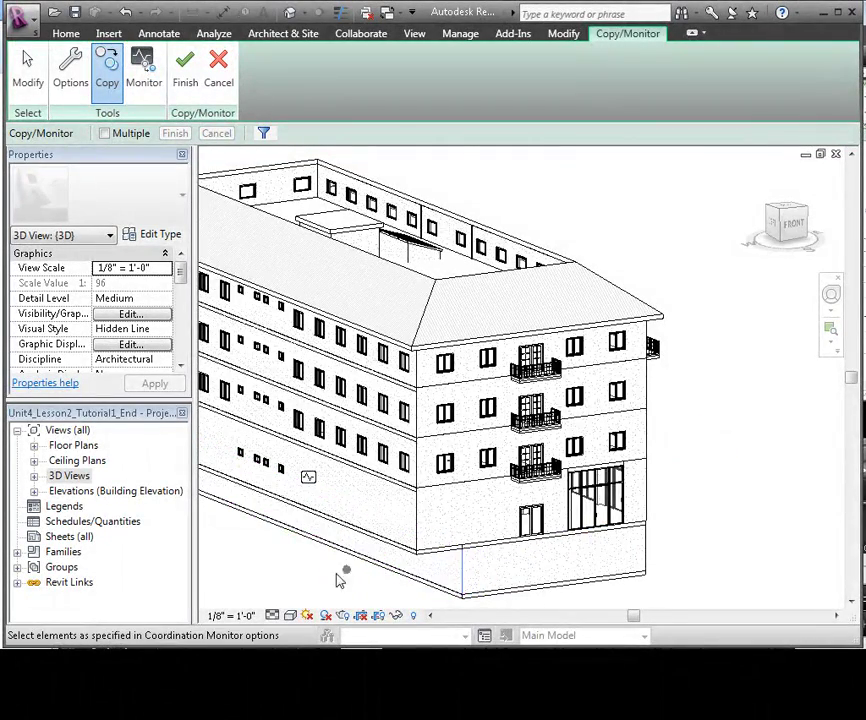
middle_click_drag(285, 540, 630, 508, "shift")
scroll(435, 558, "down", 2)
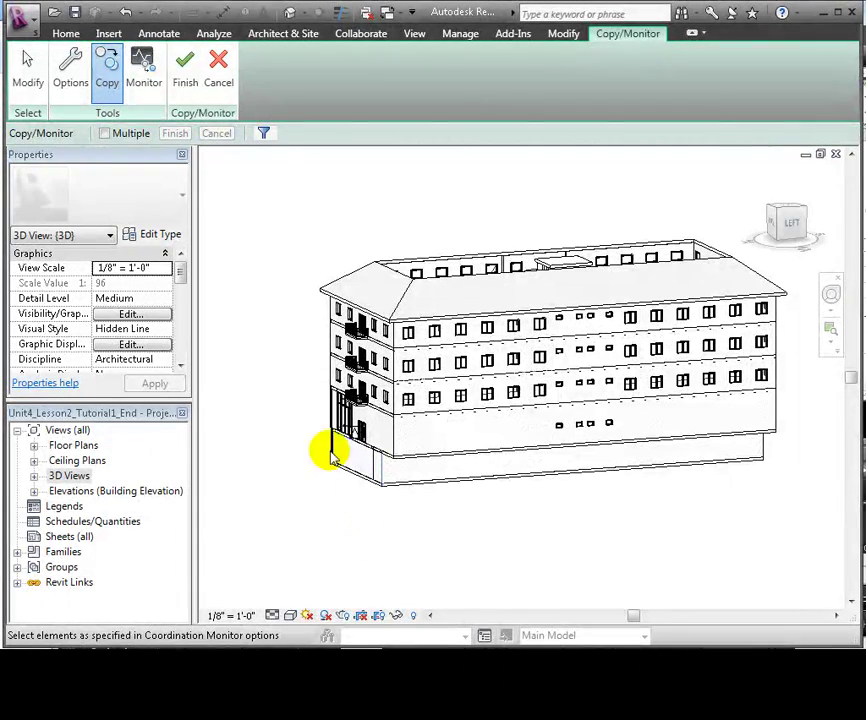
left_click(186, 84)
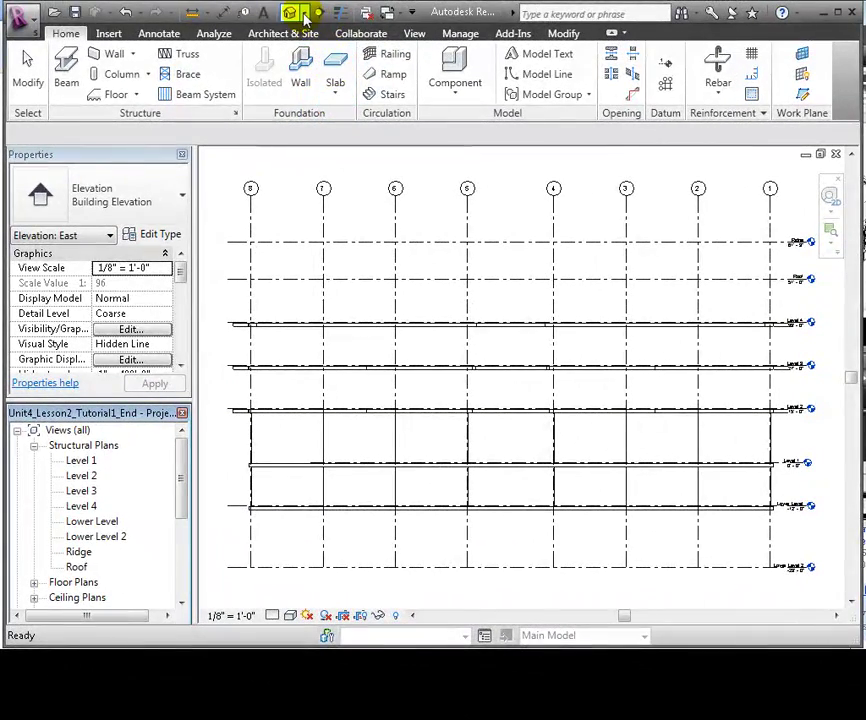
Step: Open the default {3D} view and duplicate it from the Project Browser
left_click(304, 14)
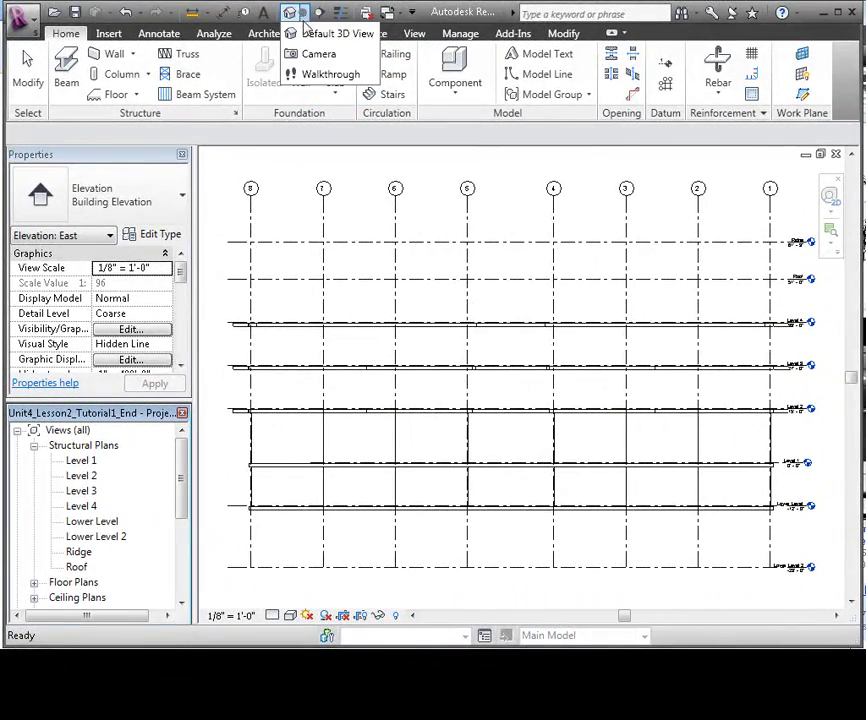
left_click(322, 34)
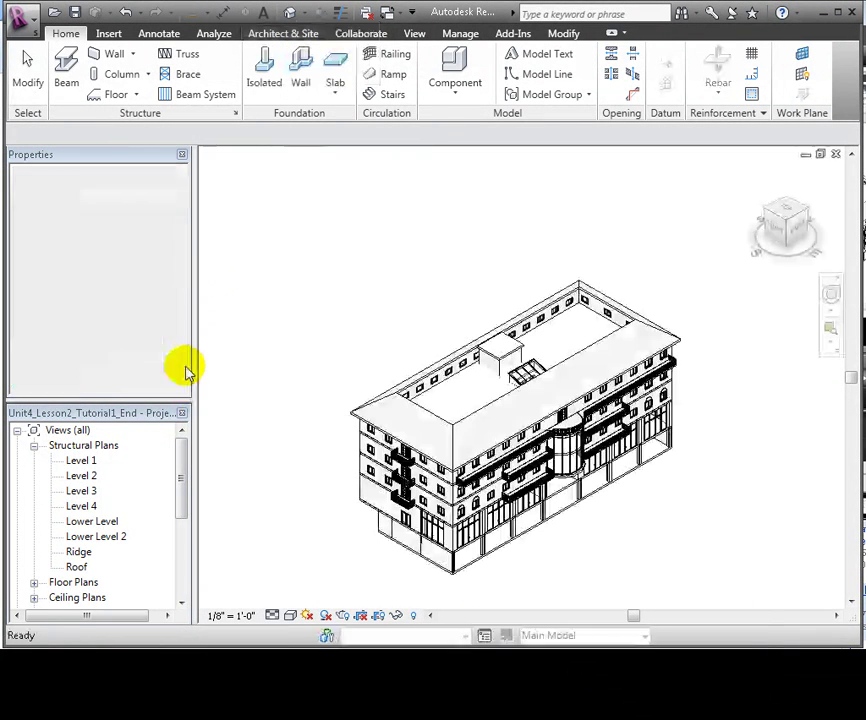
scroll(172, 460, "down", 3)
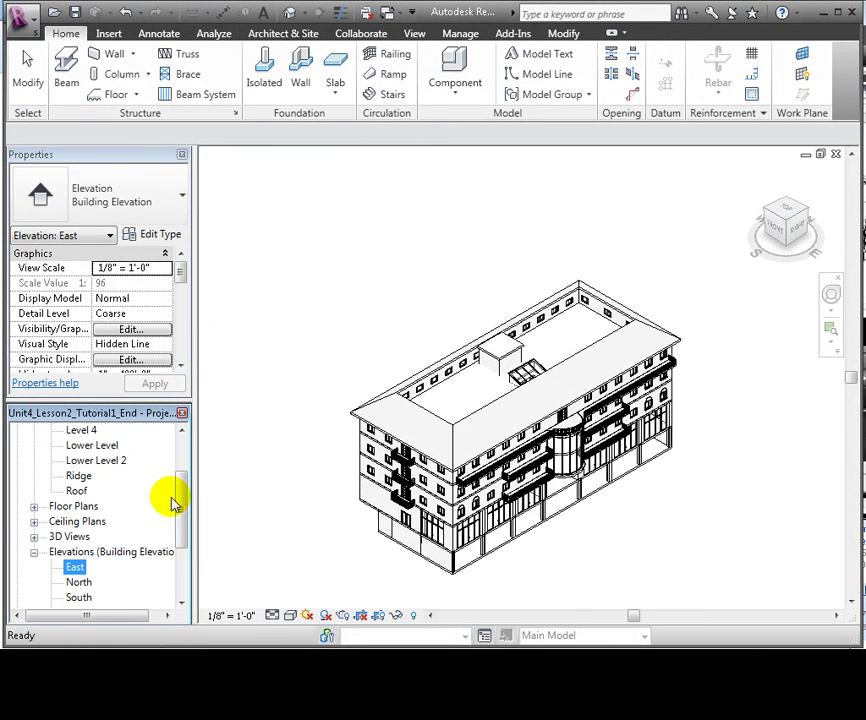
left_click(34, 537)
left_click(76, 553)
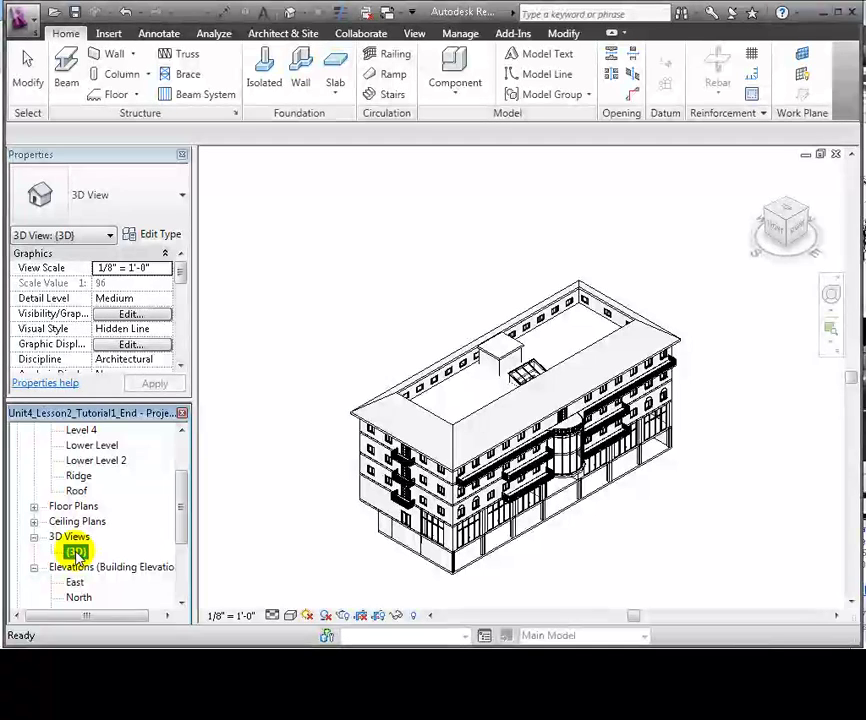
right_click(74, 552)
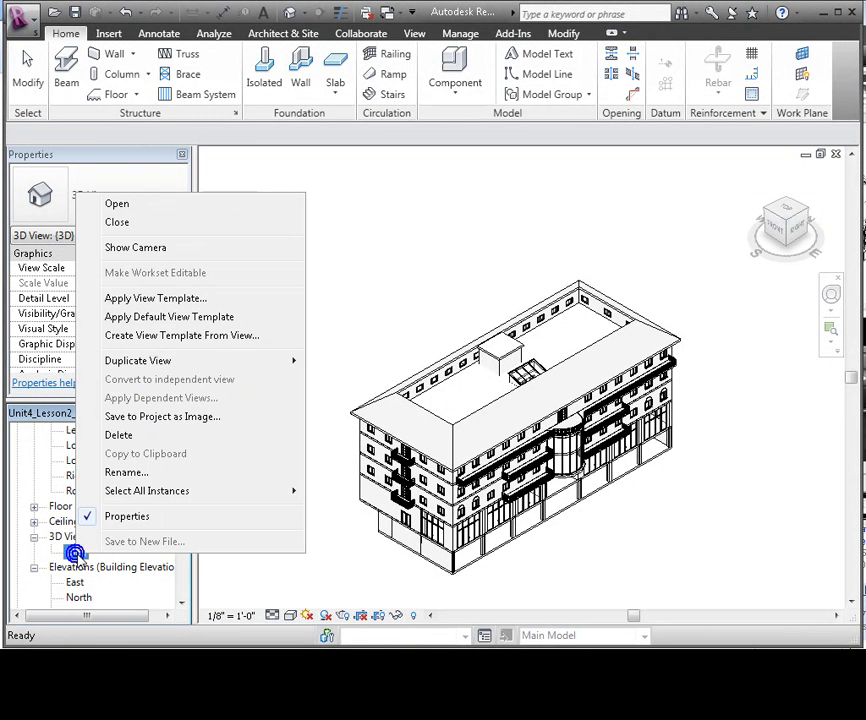
mouse_move(170, 366)
left_click(334, 362)
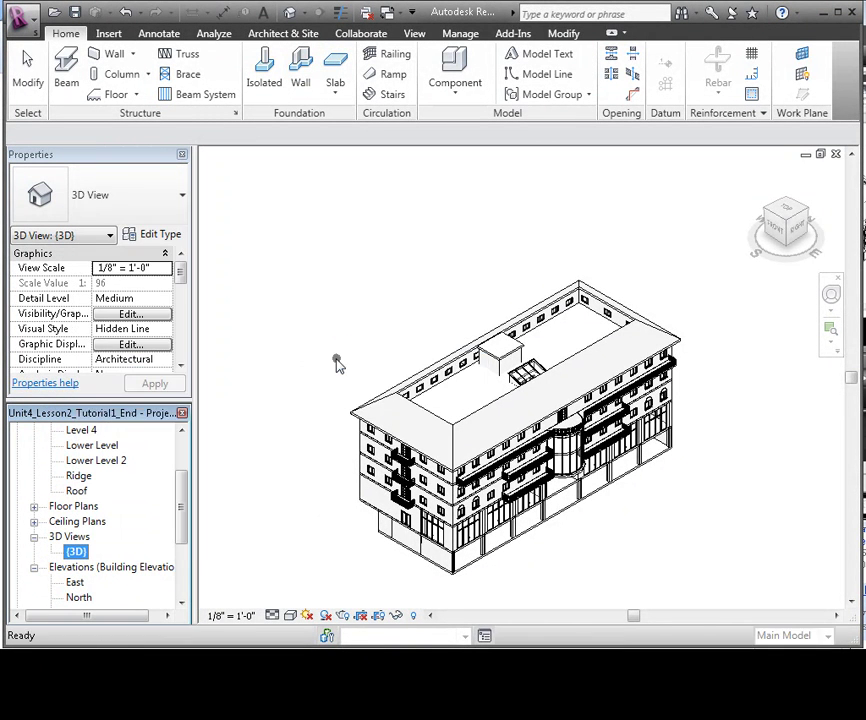
Step: Start renaming the duplicated 3D view
left_click(130, 552)
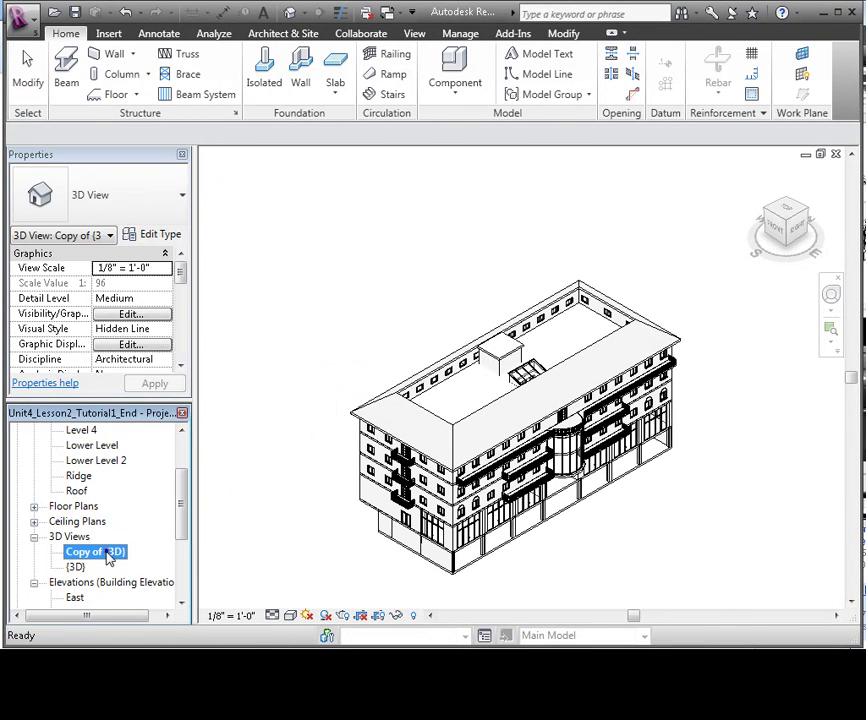
right_click(130, 552)
left_click(160, 468)
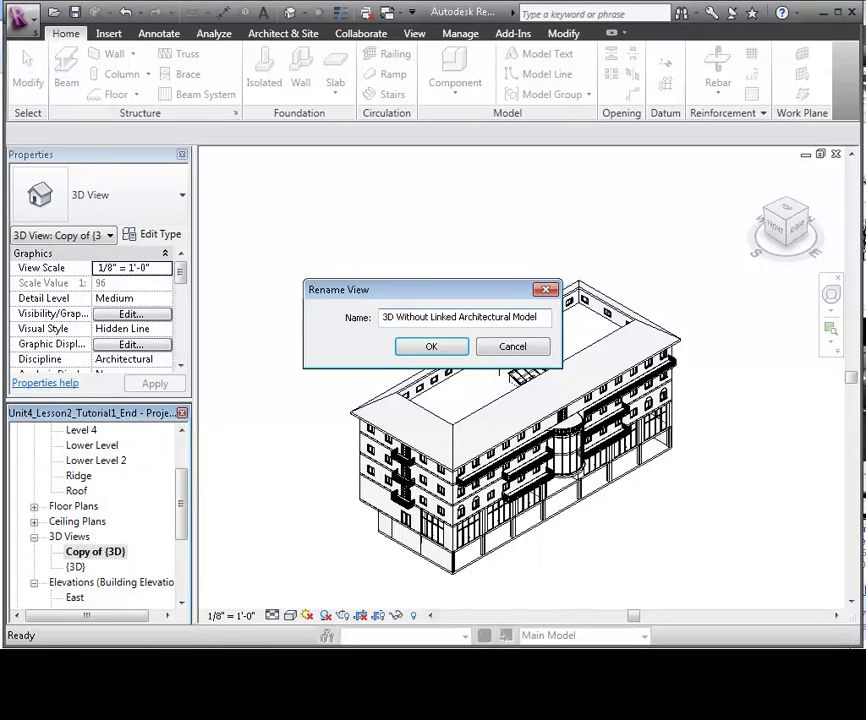
Step: Confirm the view name and hide Architectural Model.rvt in its Visibility/Graphics Revit Links settings
left_click(421, 348)
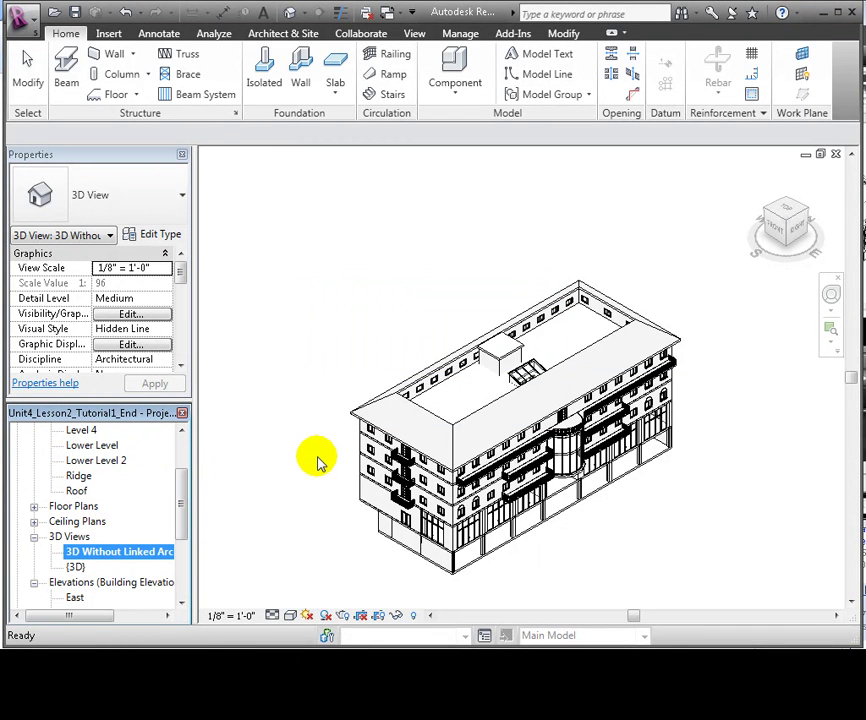
left_click(291, 405)
key("v")
key("g")
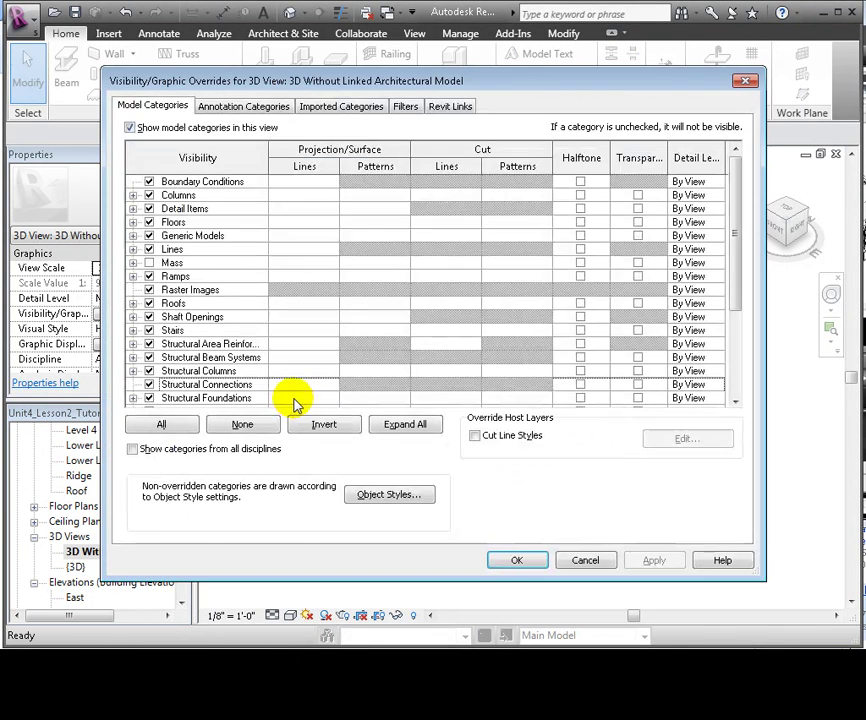
left_click(450, 105)
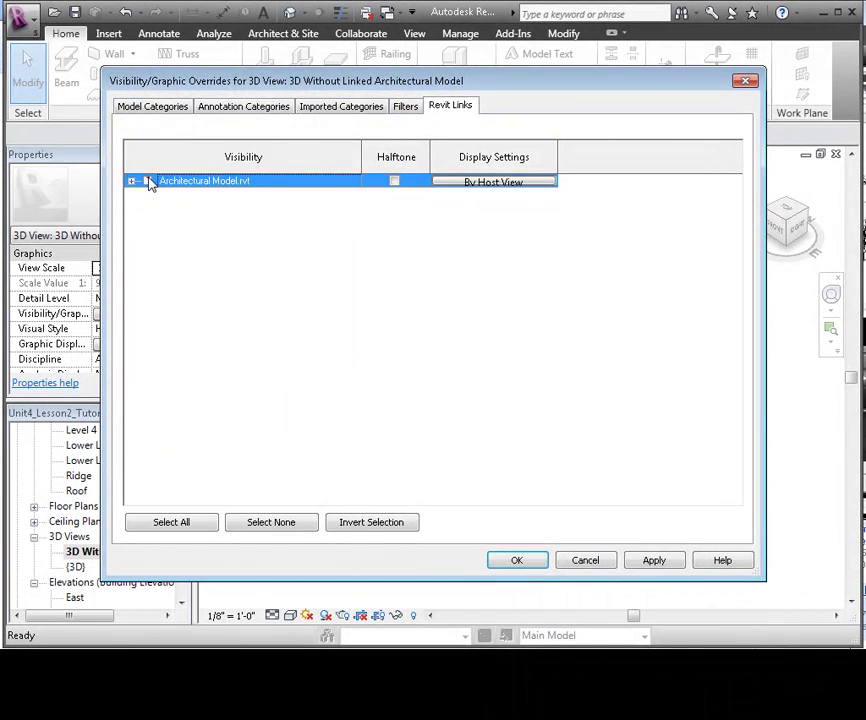
left_click(654, 560)
left_click(519, 561)
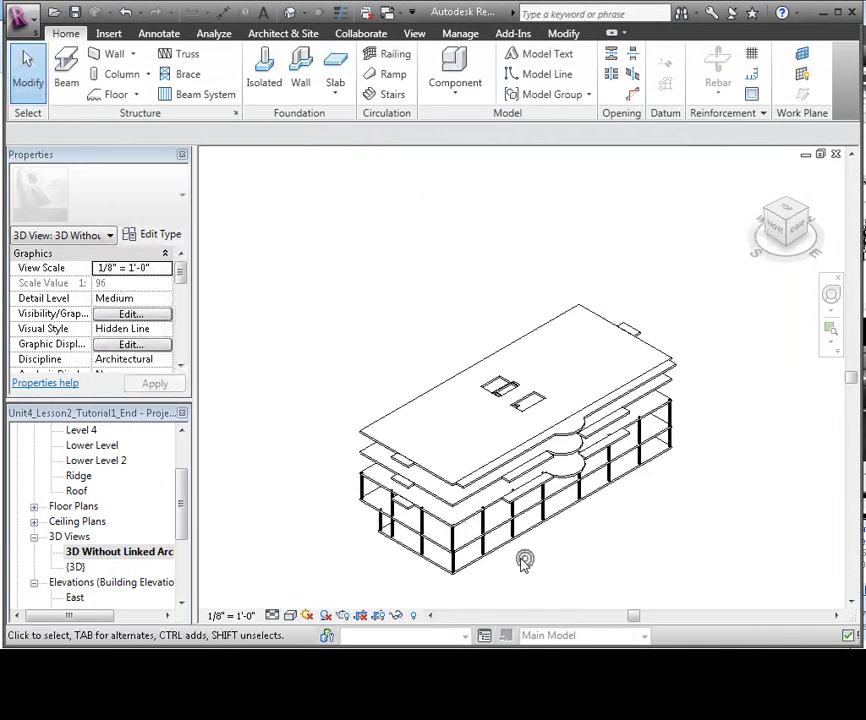
middle_click_drag(337, 472, 330, 426, "shift")
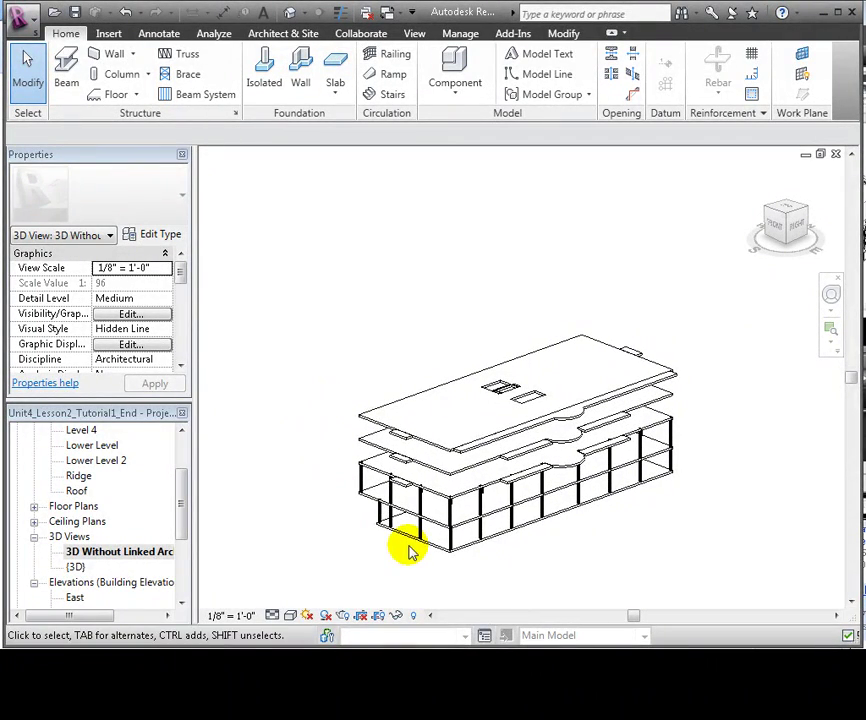
scroll(561, 545, "up", 4)
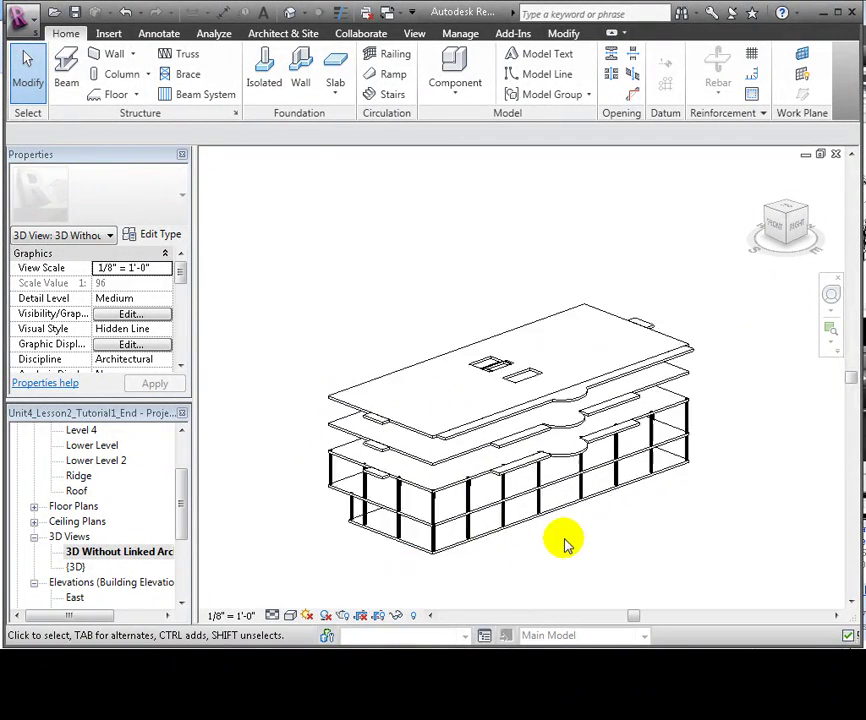
middle_click_drag(568, 522, 590, 512)
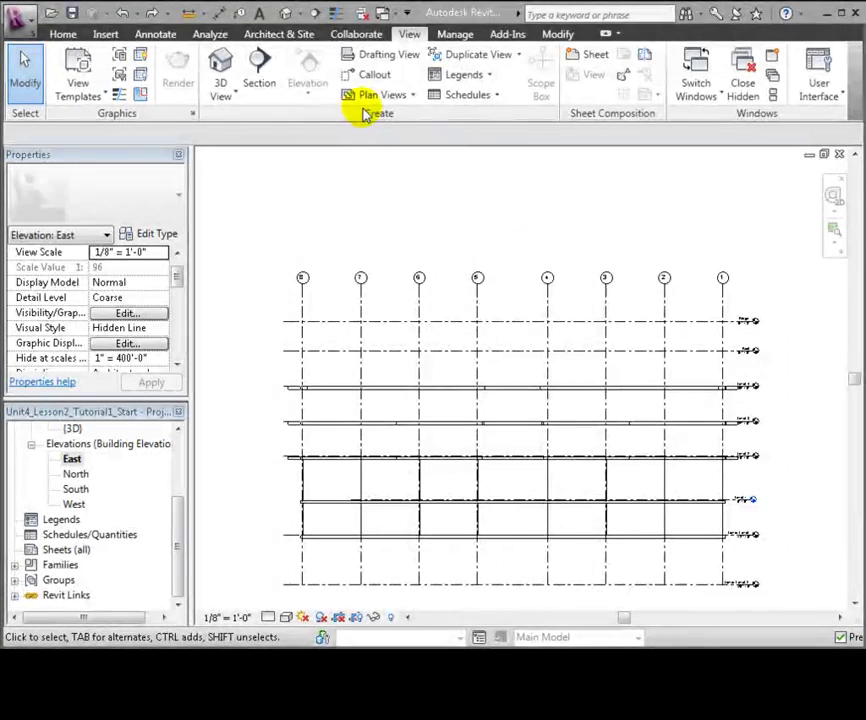
Step: Create Structural Plan views for Level 1 through Roof, then open the Level 1 plan
left_click(402, 94)
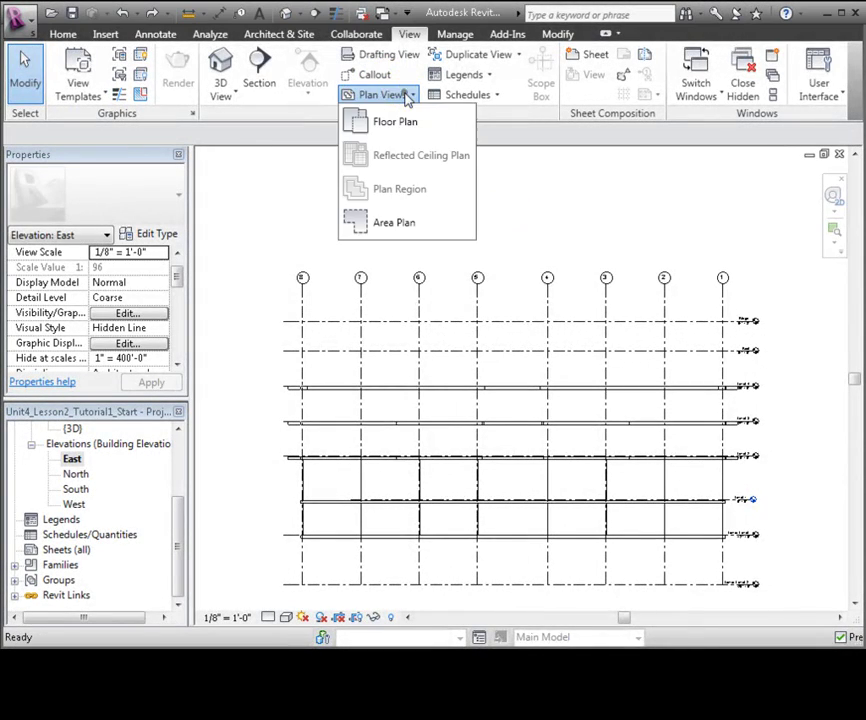
left_click(400, 120)
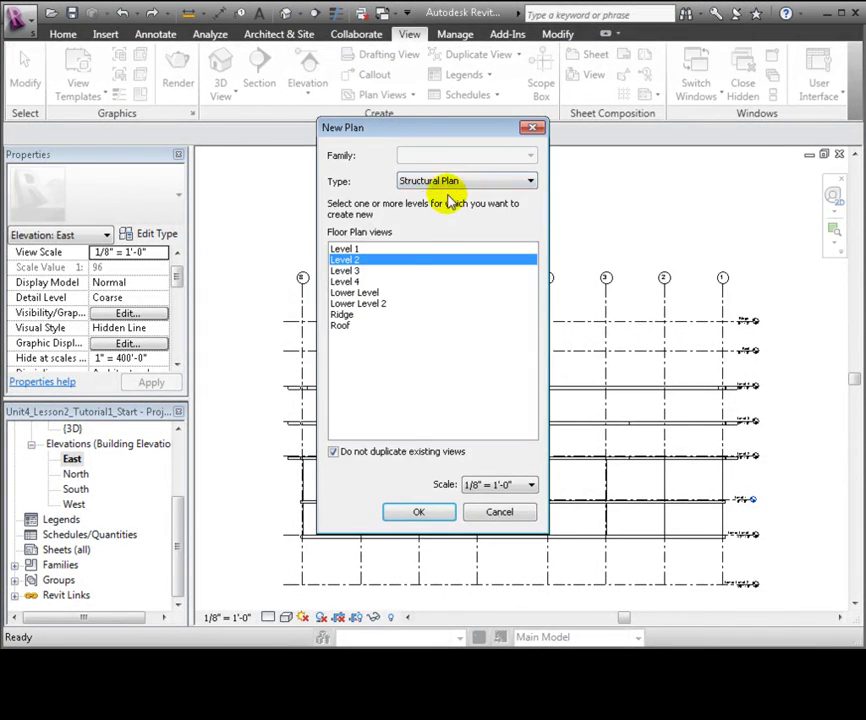
left_click_drag(392, 250, 350, 330)
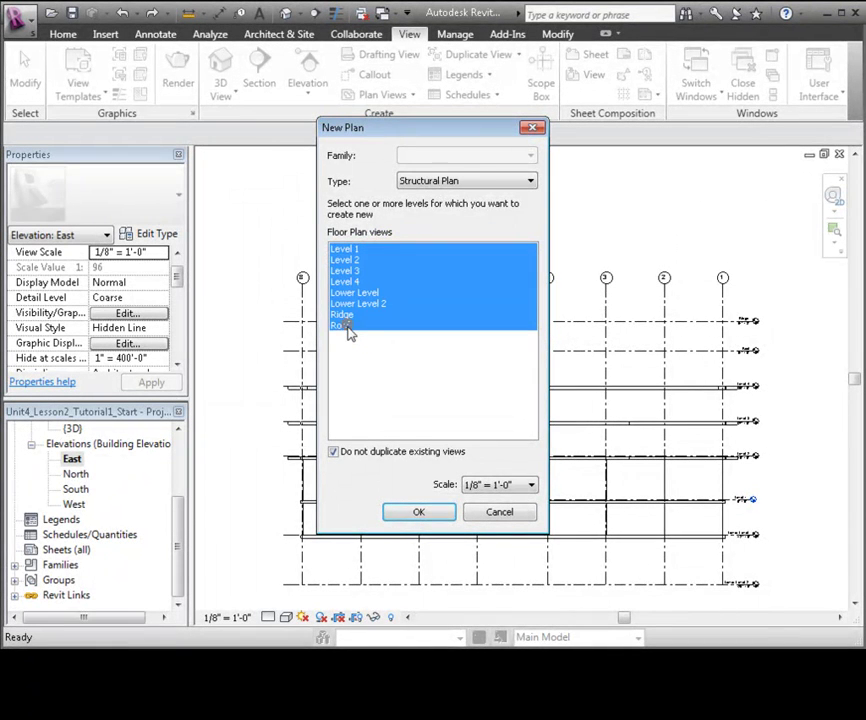
left_click(419, 513)
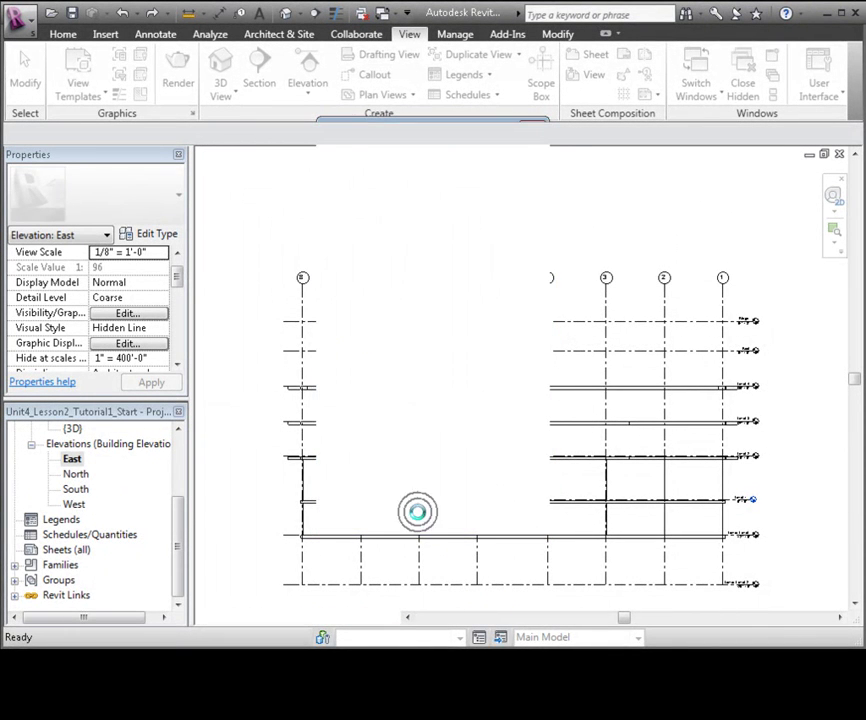
left_click(31, 444)
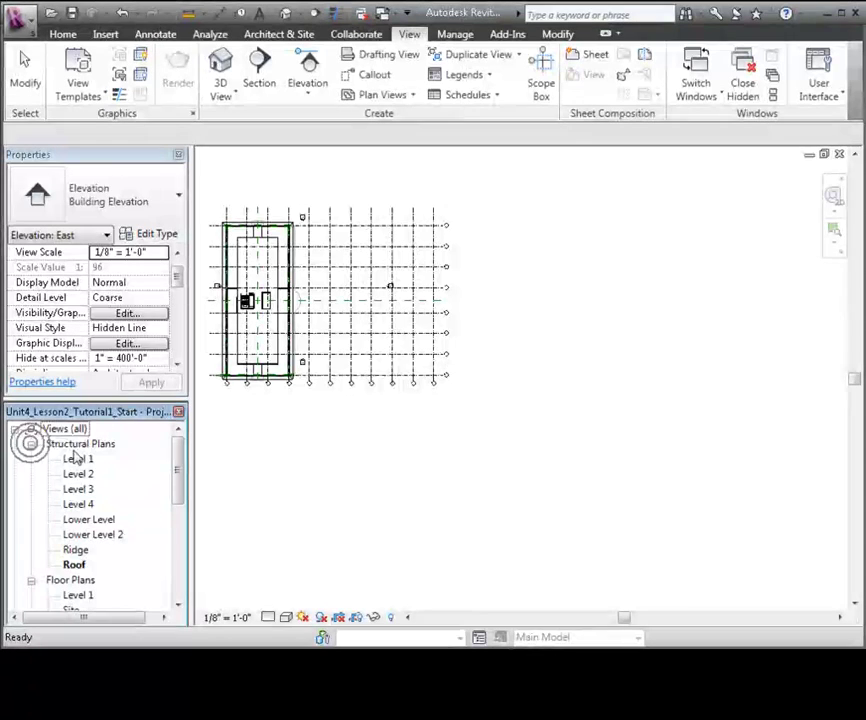
double_click(80, 459)
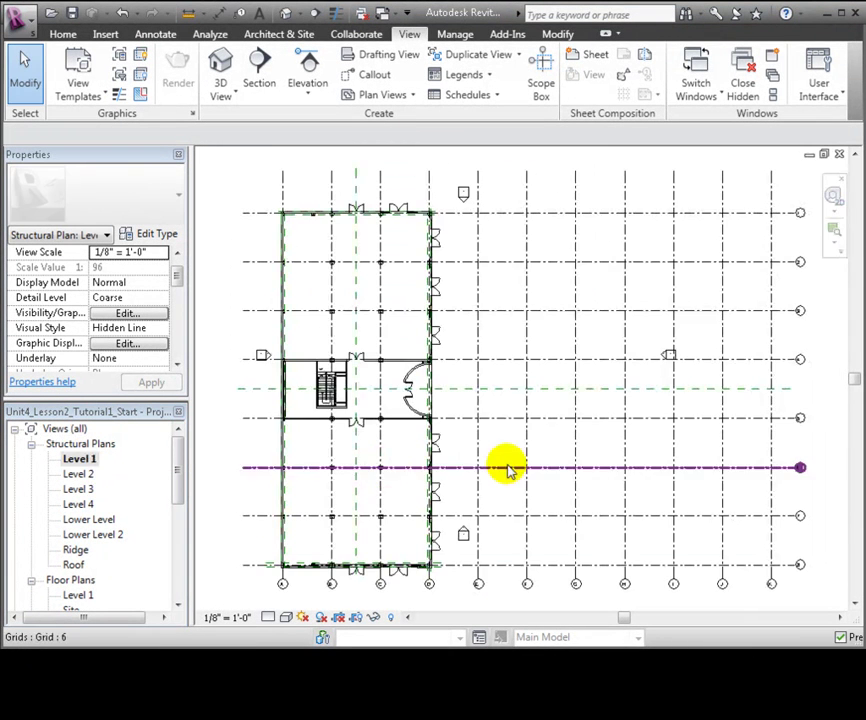
Step: Uncheck Architectural Model.rvt under Revit Links in Level 1's Visibility/Graphics and apply
key("g")
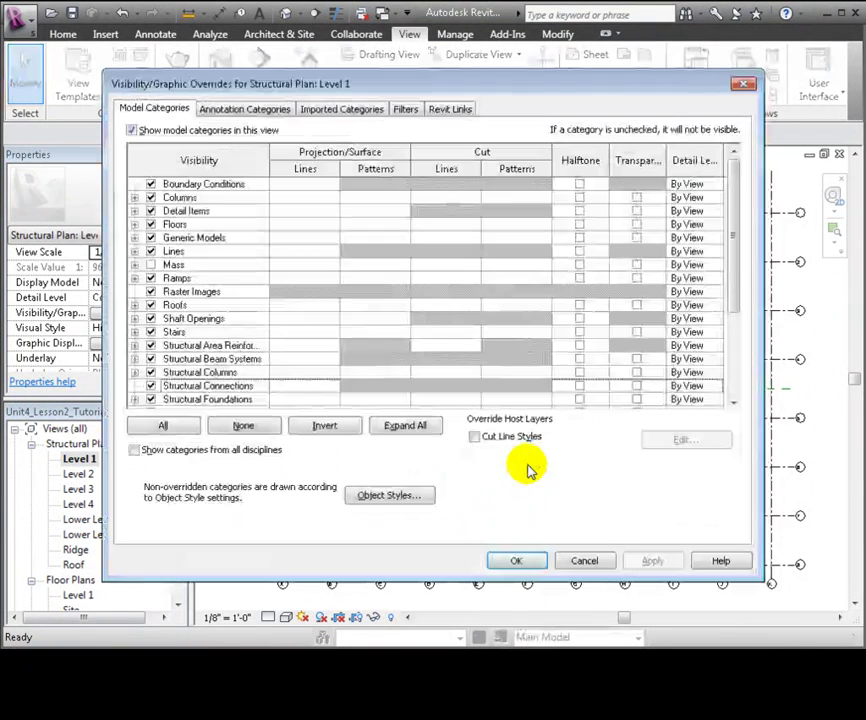
left_click(449, 107)
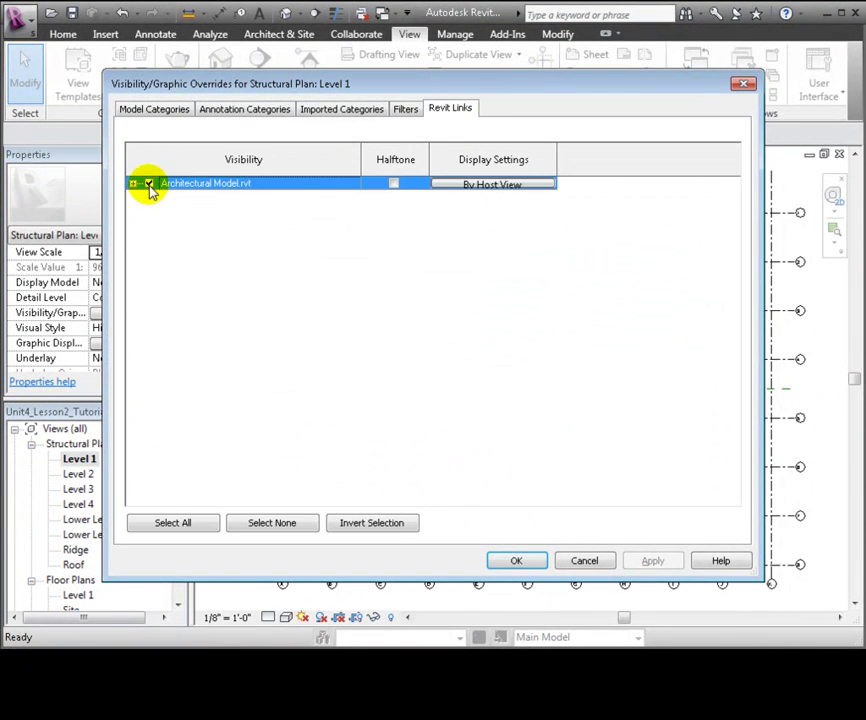
left_click(652, 561)
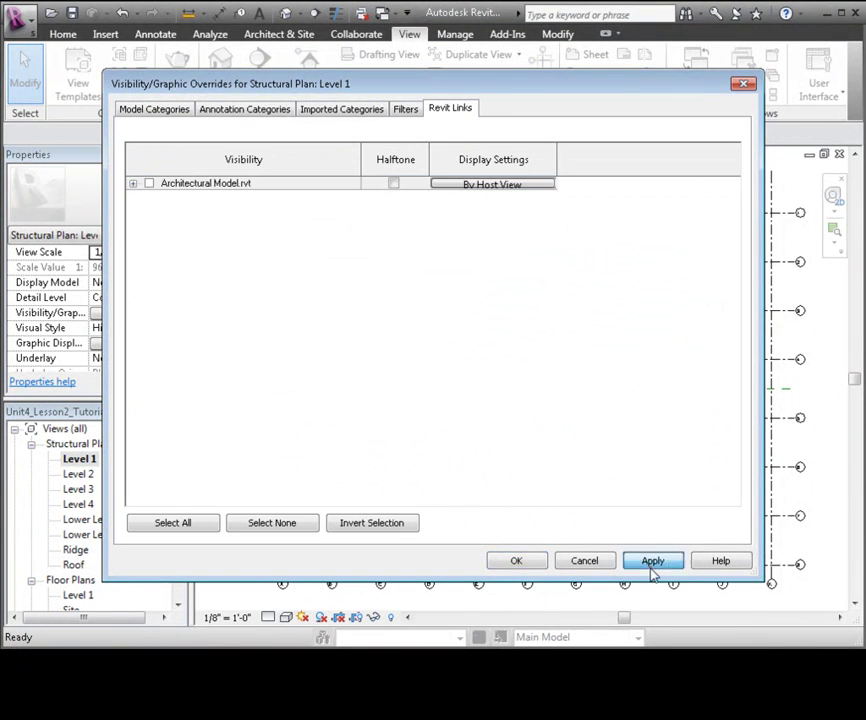
left_click(516, 561)
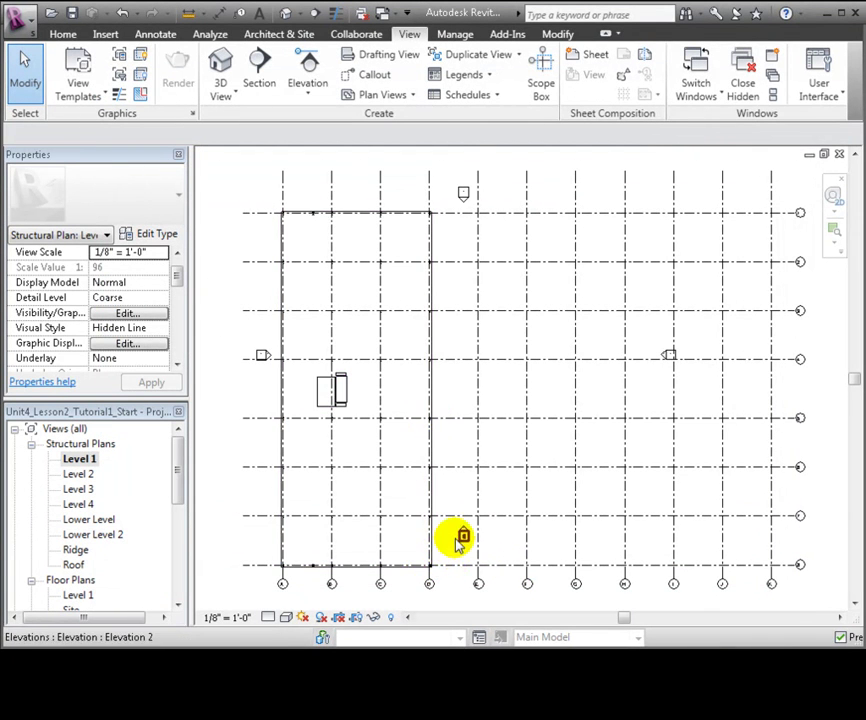
scroll(458, 537, "up", 3)
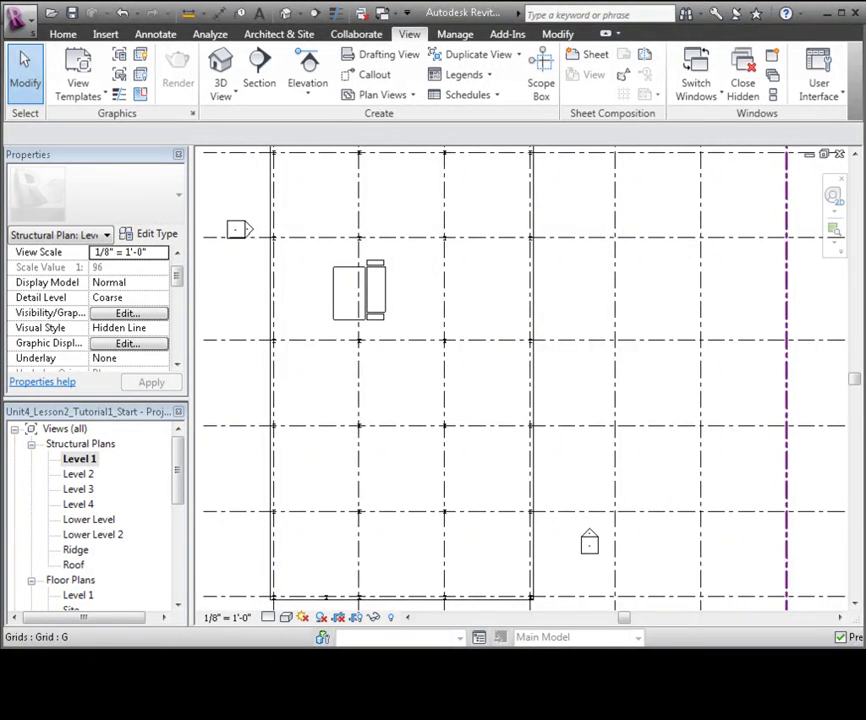